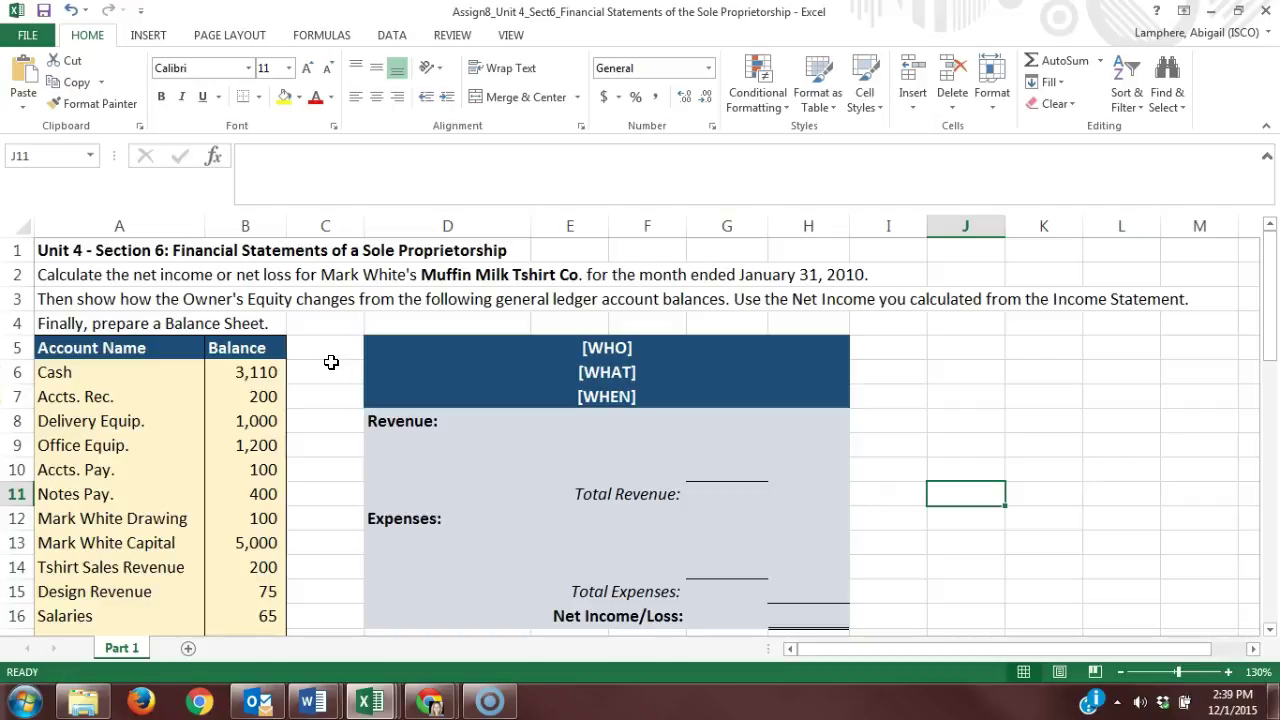
Look over the blank financial statement templates, then examine the income statement's three heading rows and its first revenue line
scroll(330, 363, down, 4)
scroll(330, 363, down, 1)
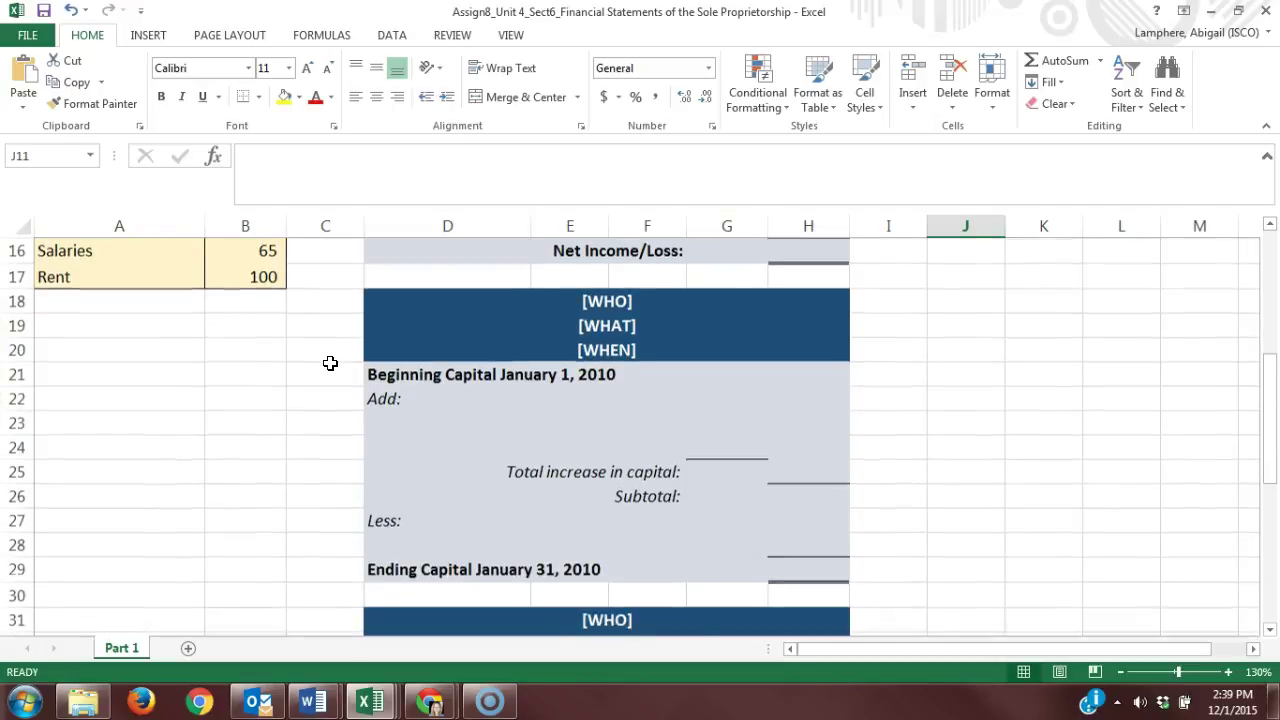
scroll(330, 363, down, 6)
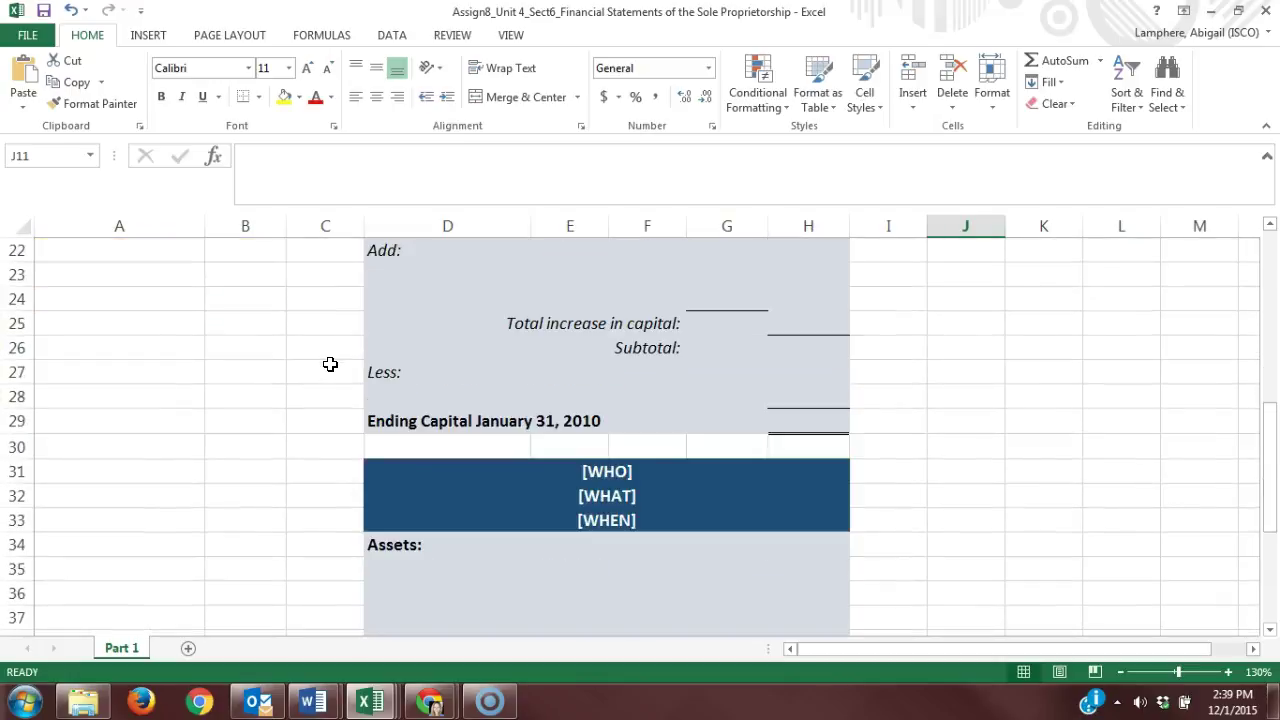
scroll(330, 363, up, 4)
scroll(330, 364, up, 7)
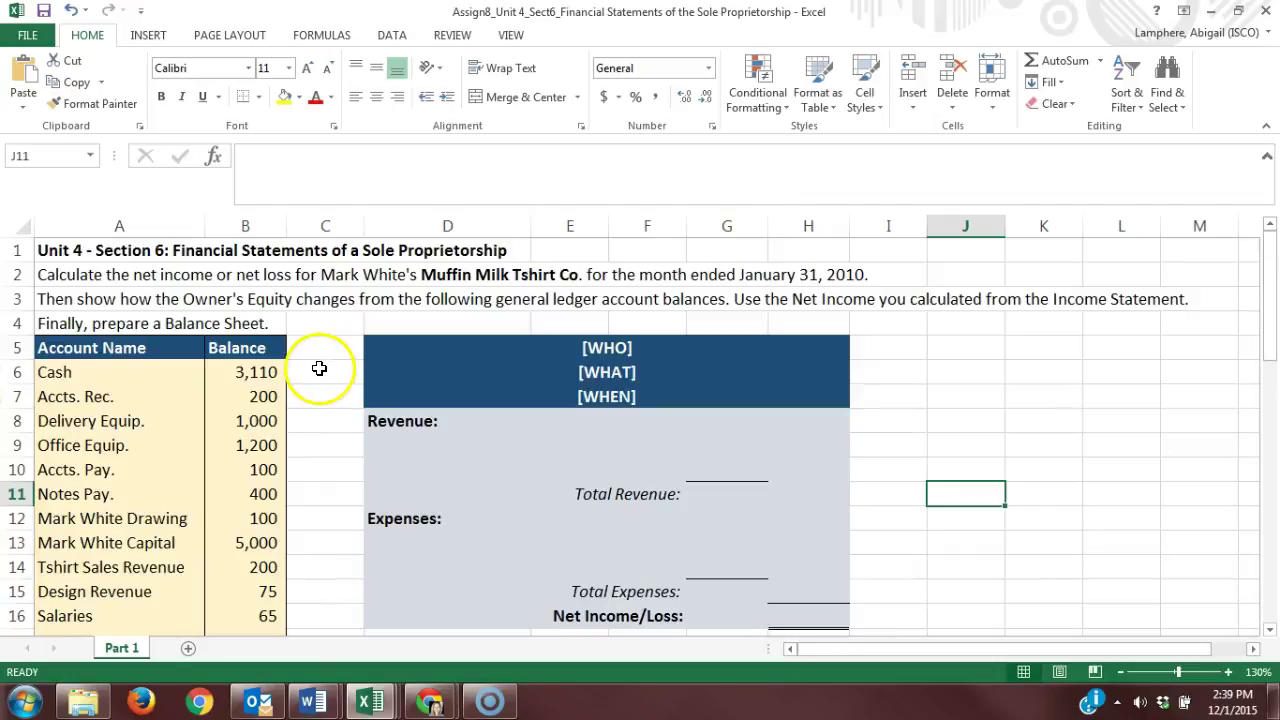
drag(486, 343, 486, 389)
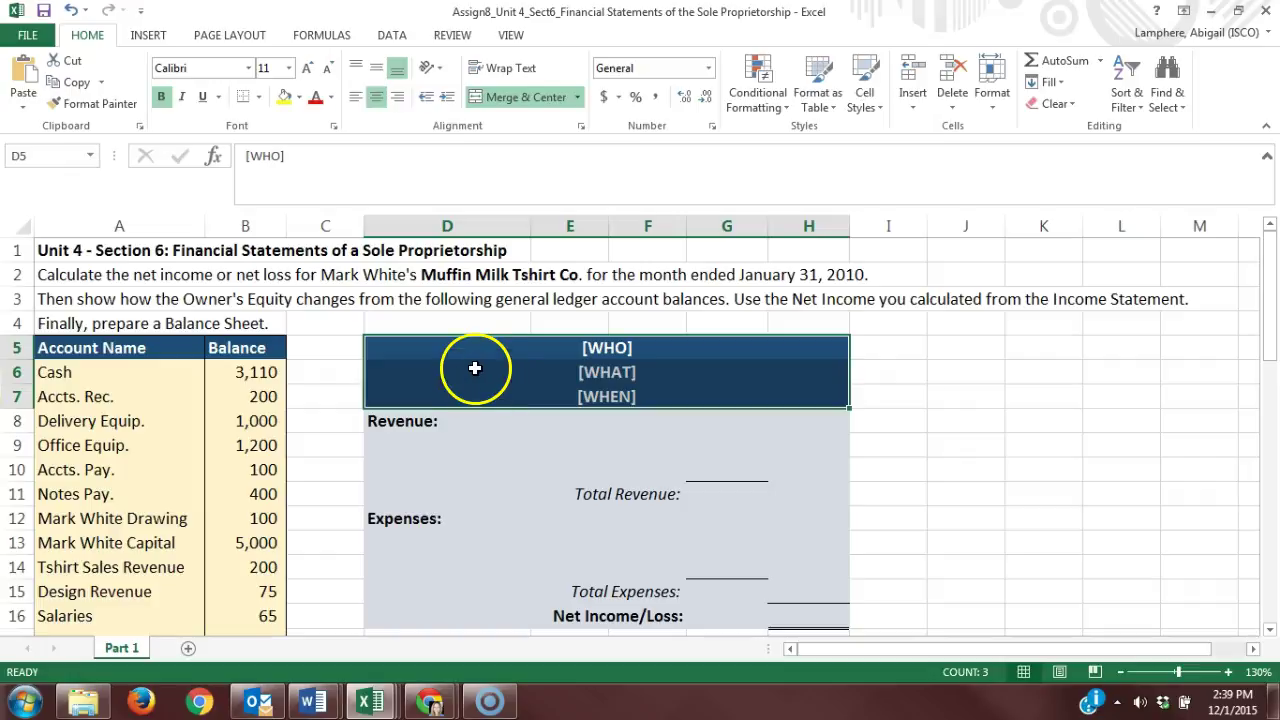
click(425, 440)
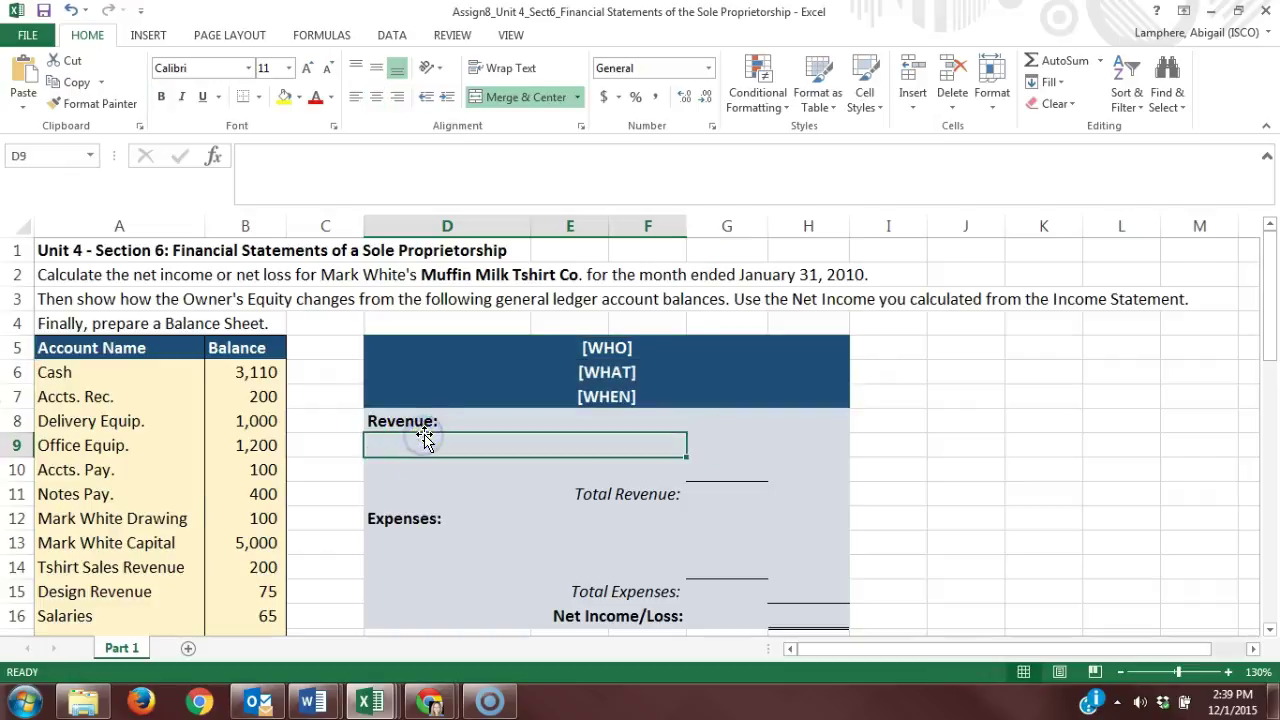
scroll(425, 437, down, 1)
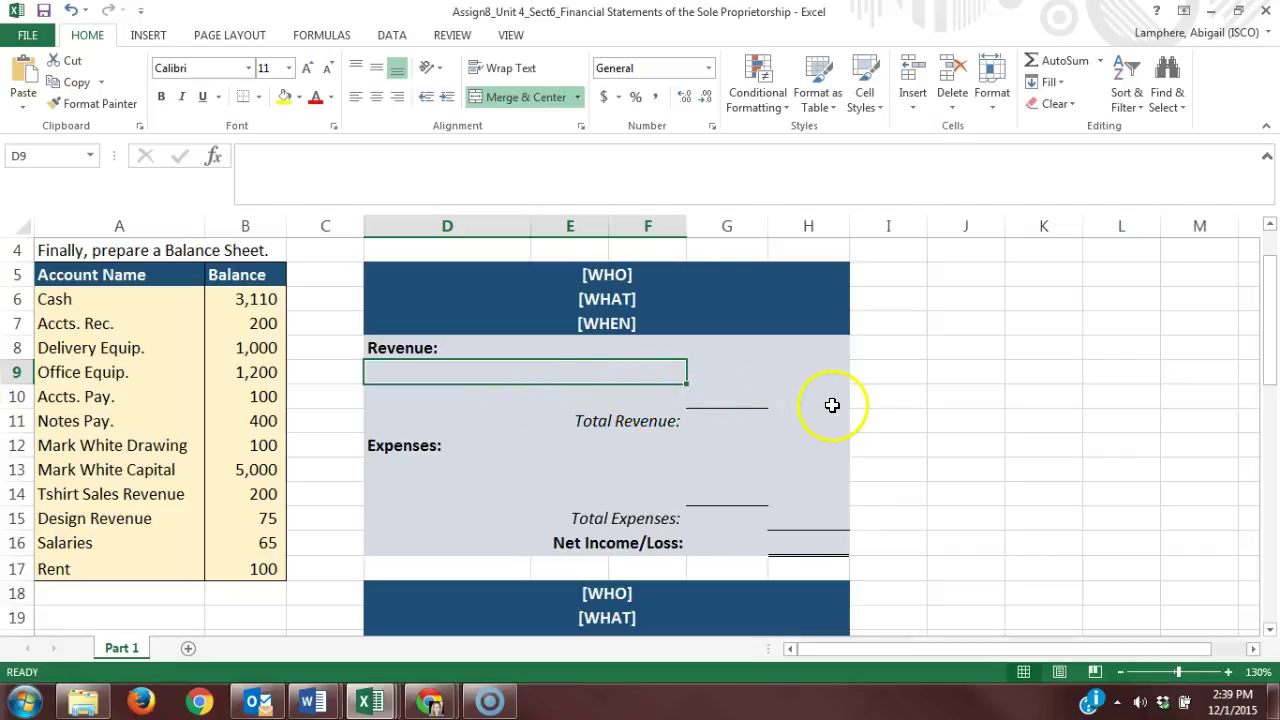
scroll(834, 403, down, 1)
scroll(857, 431, up, 1)
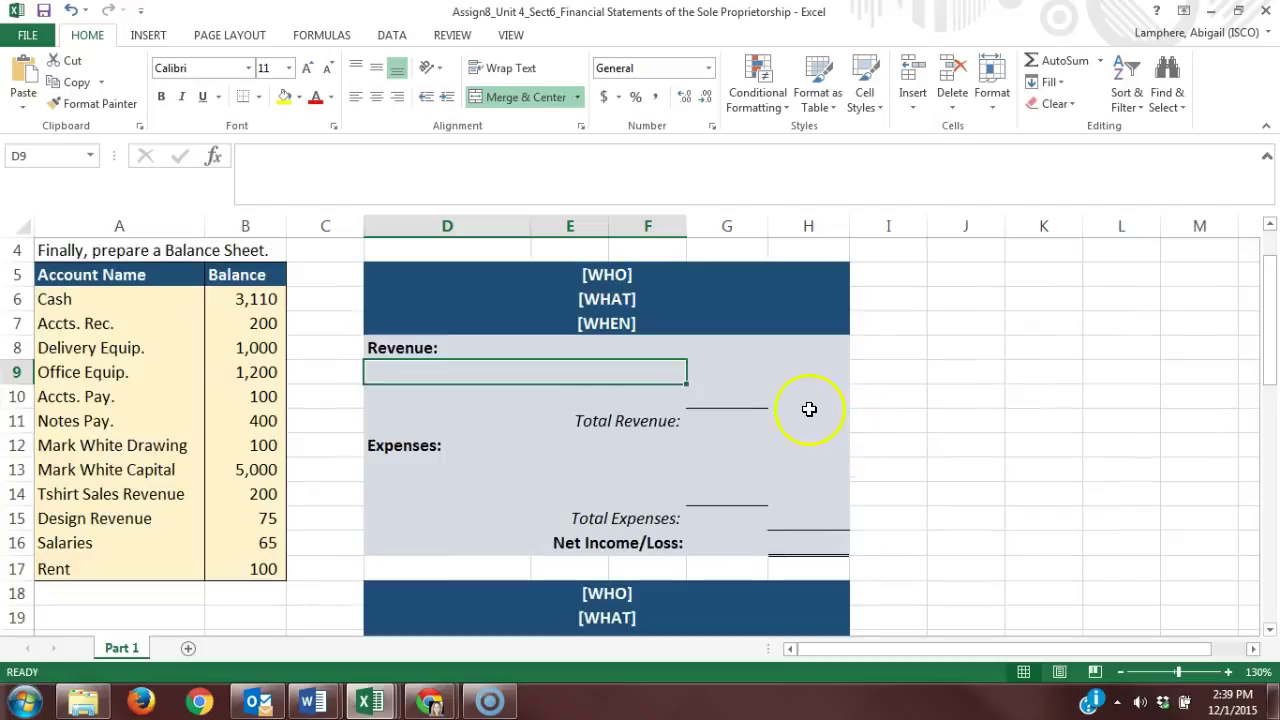
Examine the income statement's two amount columns, comparing the individual revenue cells G9:G10 with the Total Revenue cell H11
drag(726, 346, 730, 494)
drag(797, 388, 809, 514)
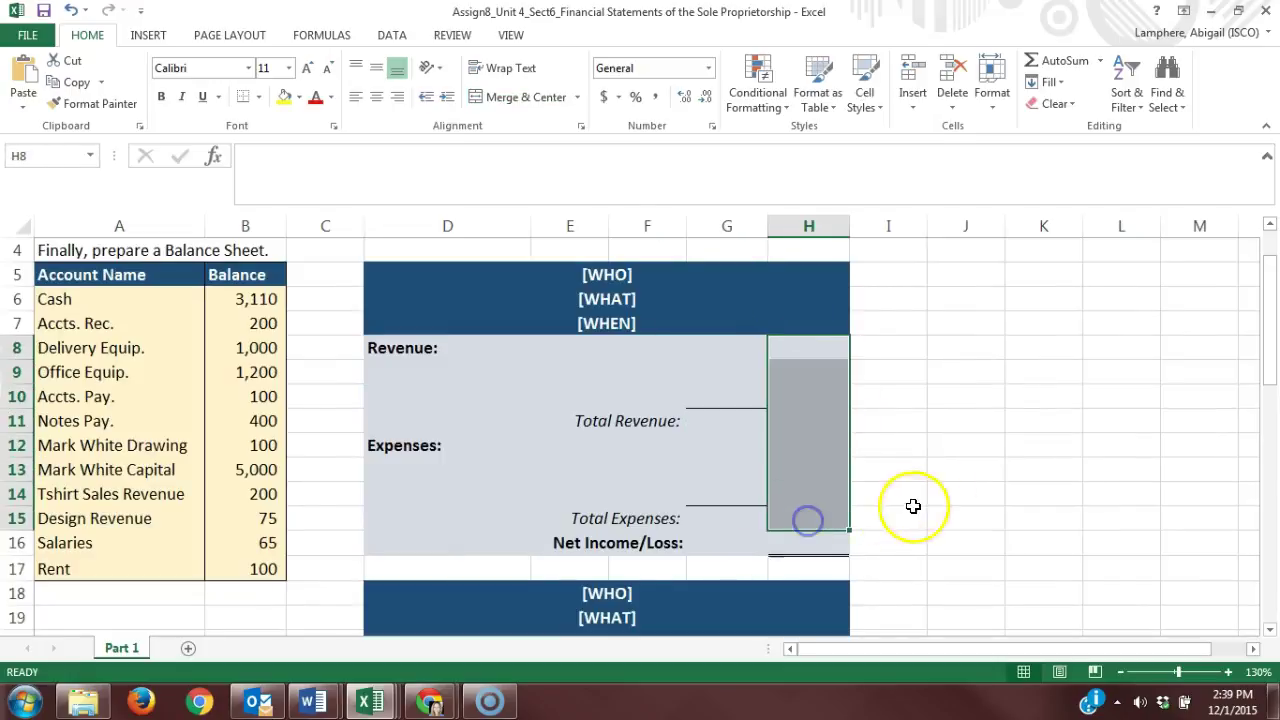
click(952, 493)
drag(723, 345, 720, 486)
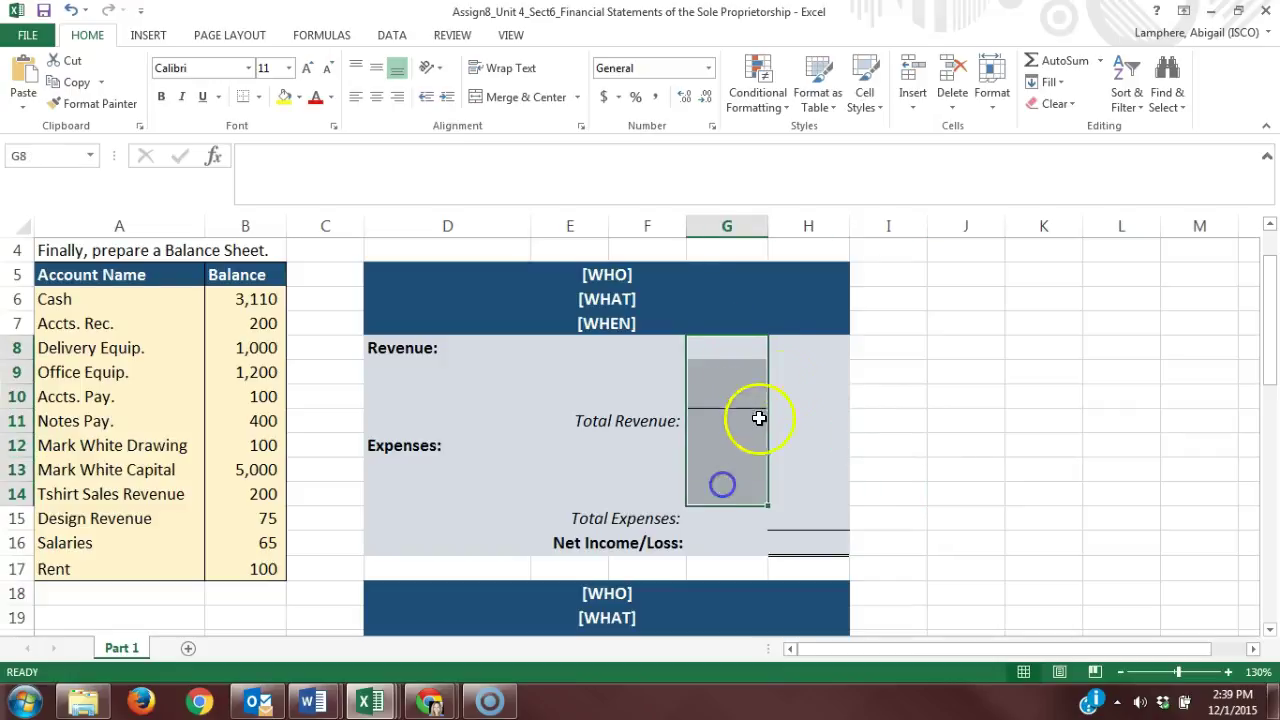
click(810, 350)
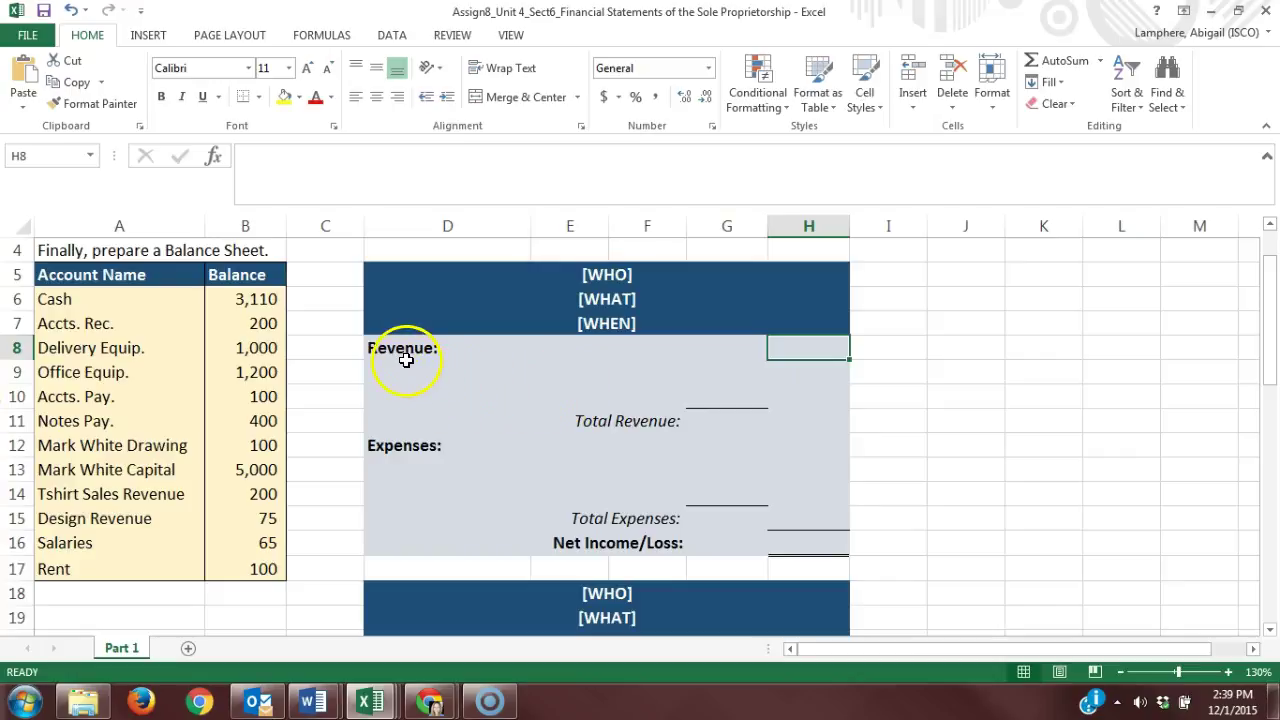
drag(405, 364, 405, 390)
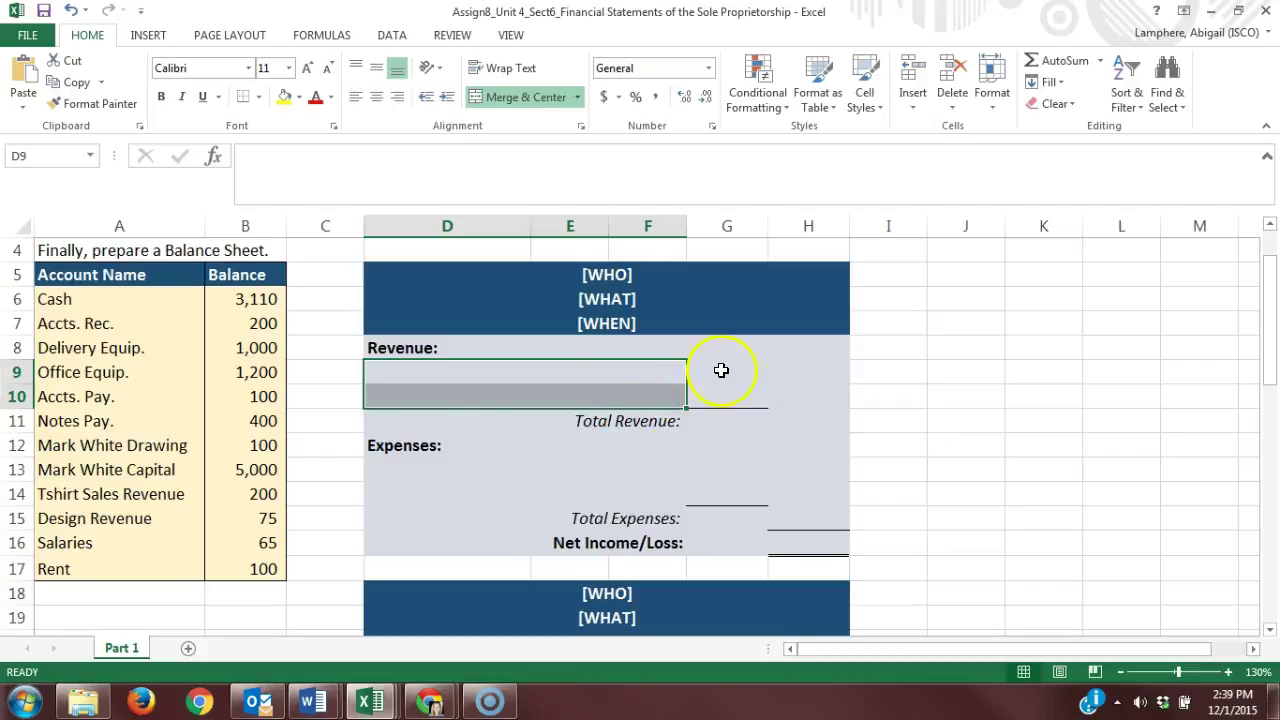
drag(721, 370, 719, 396)
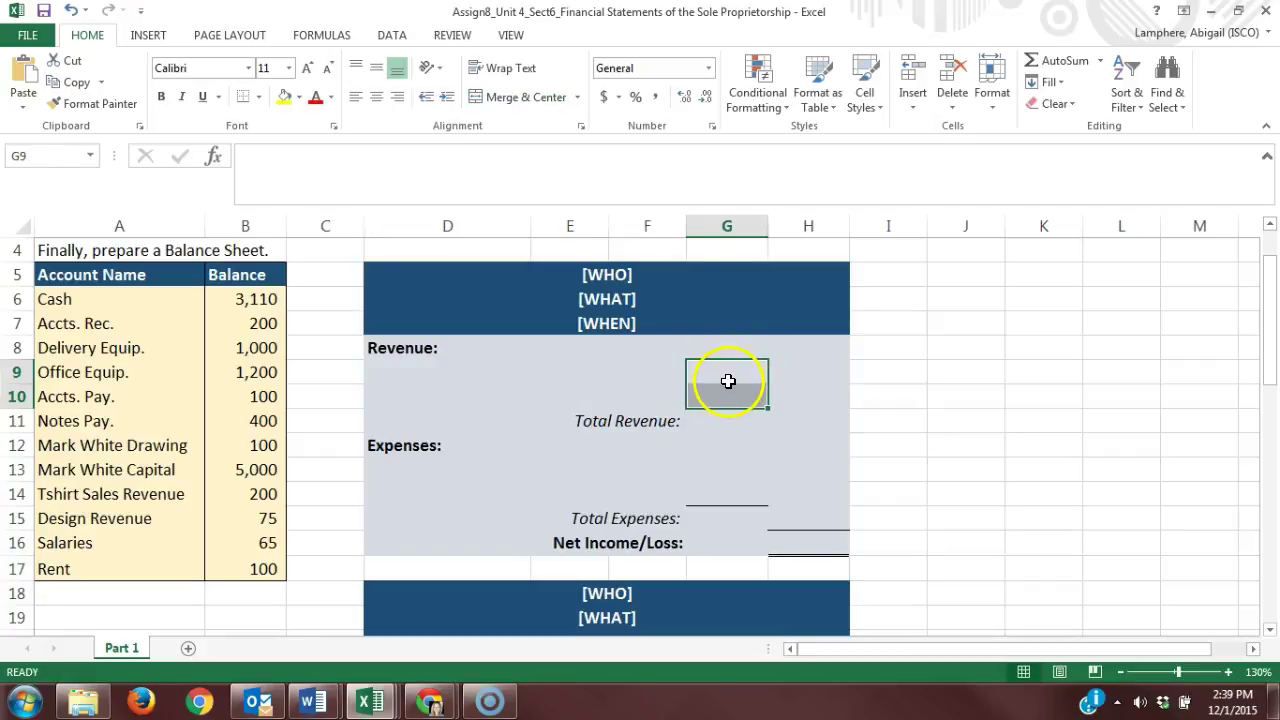
click(951, 390)
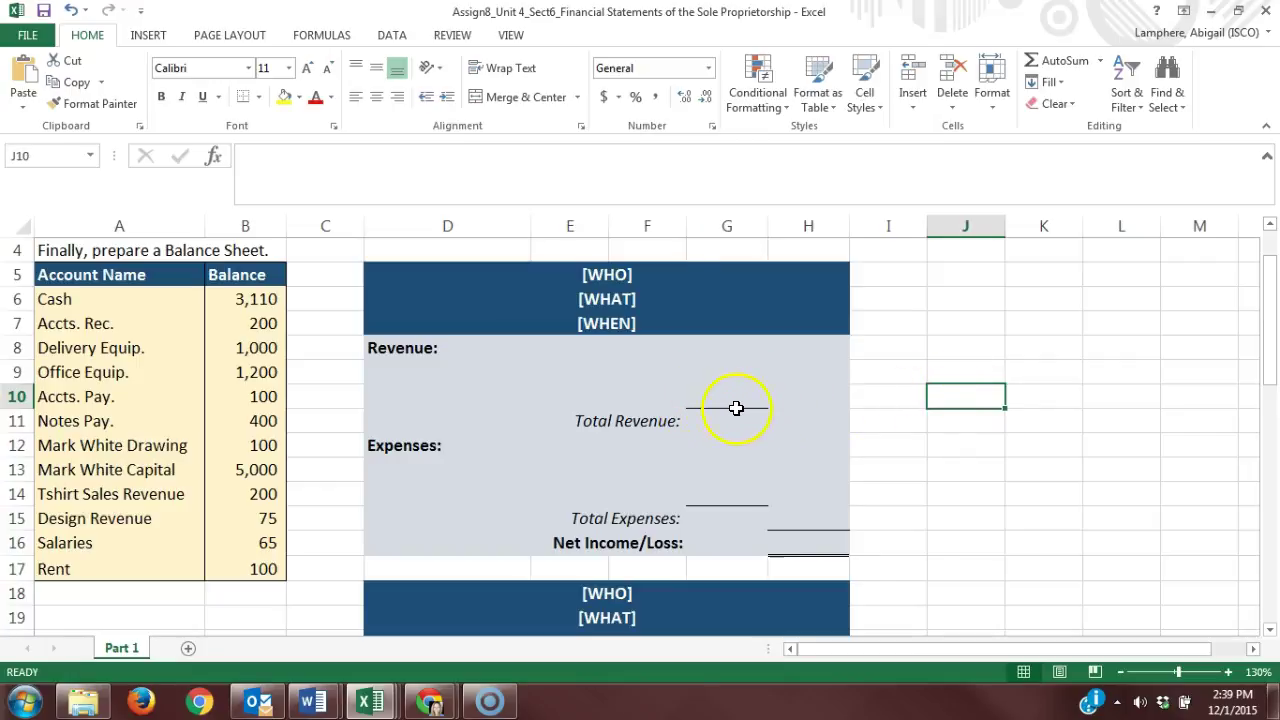
drag(735, 403, 737, 375)
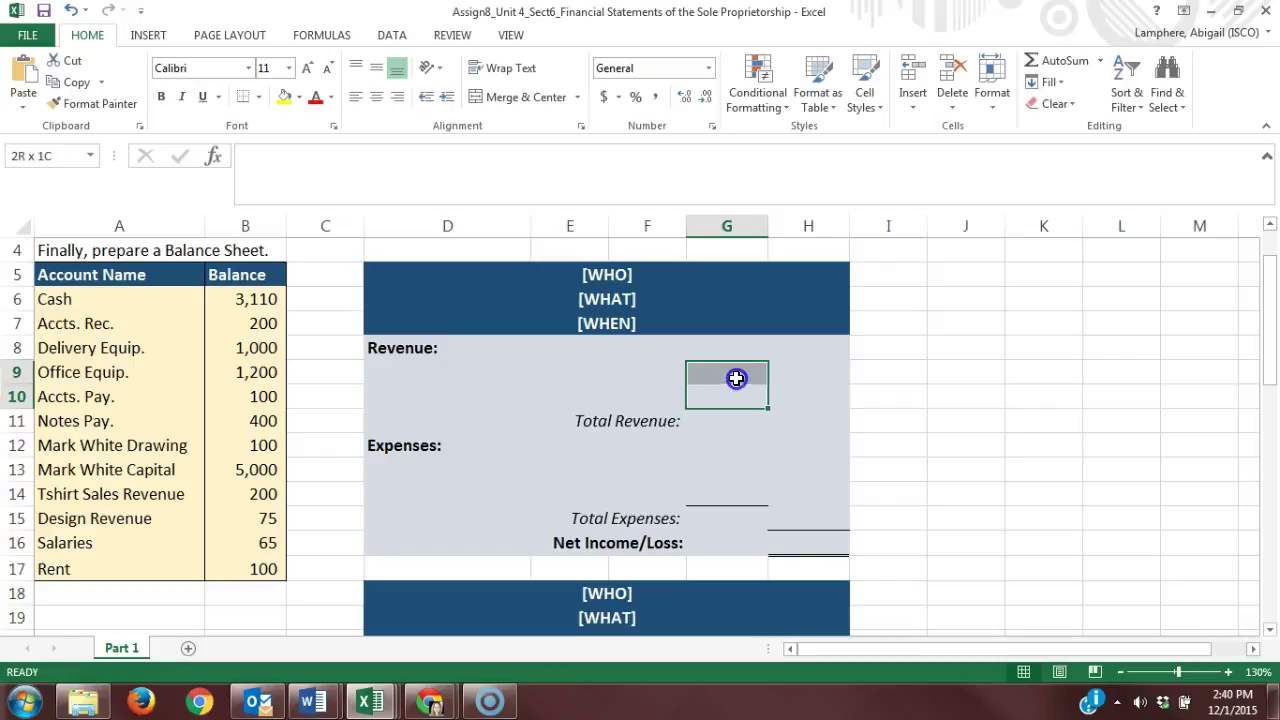
click(810, 421)
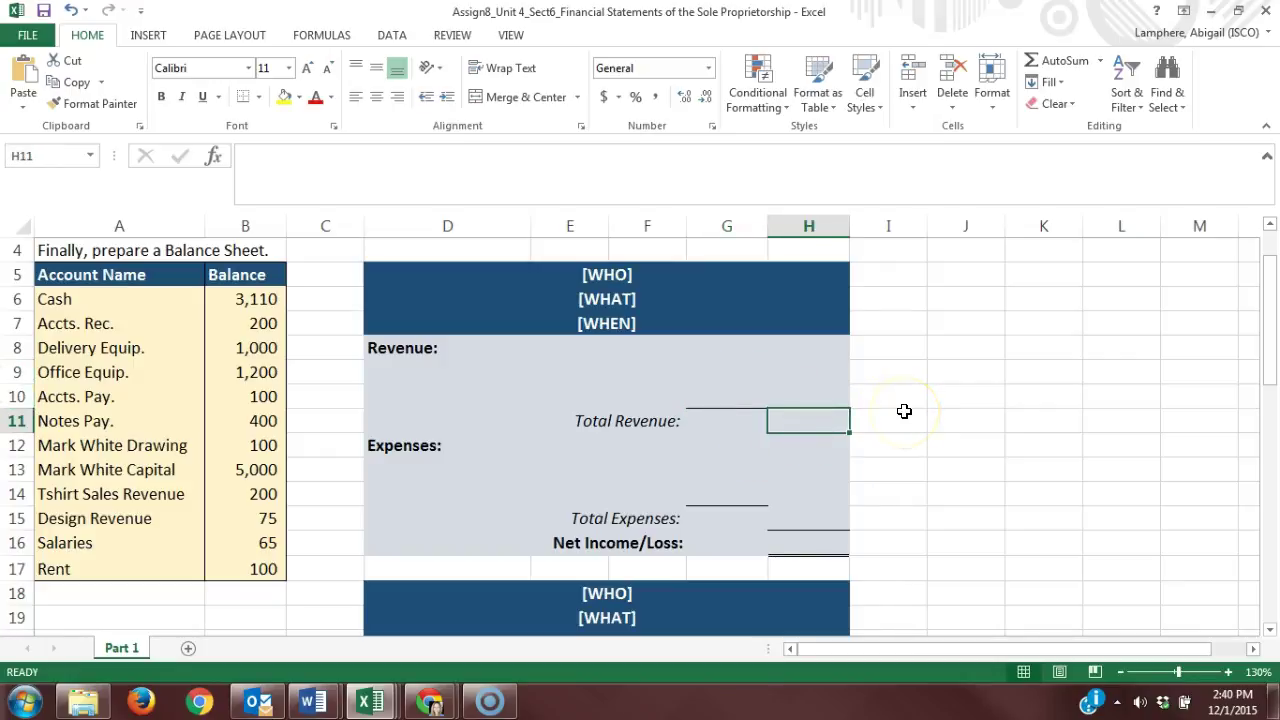
drag(740, 378, 737, 397)
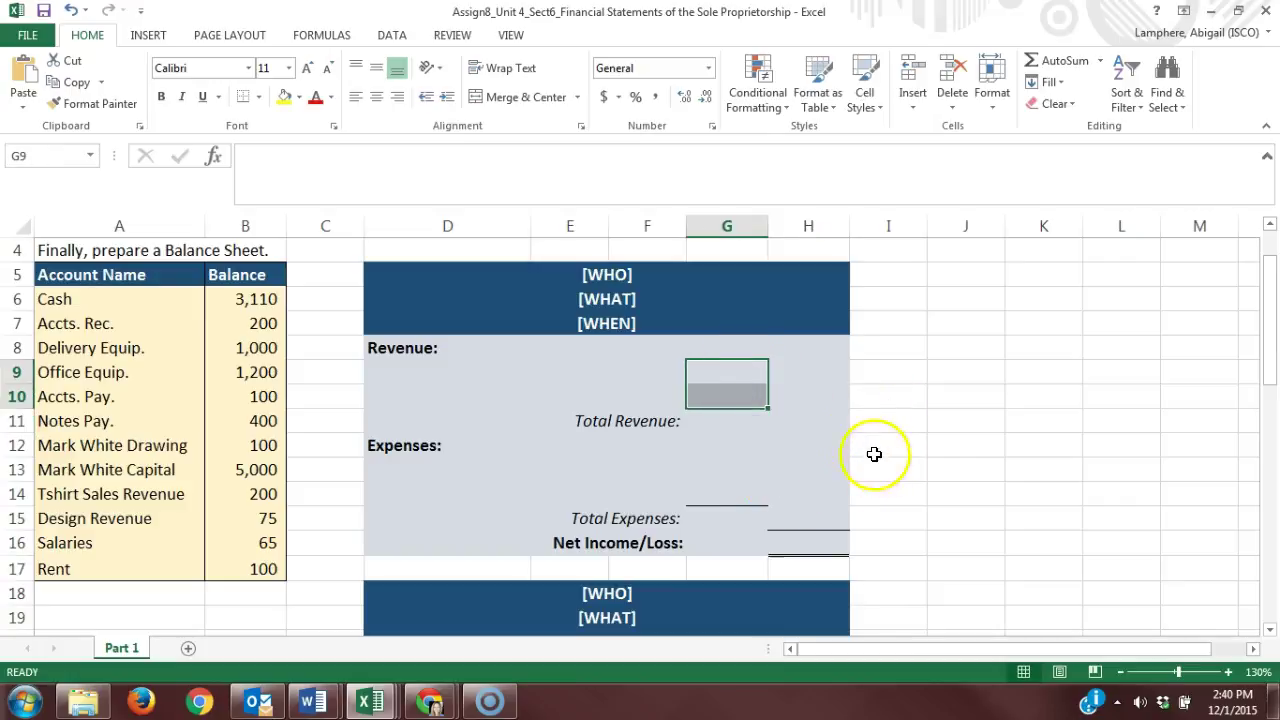
click(815, 418)
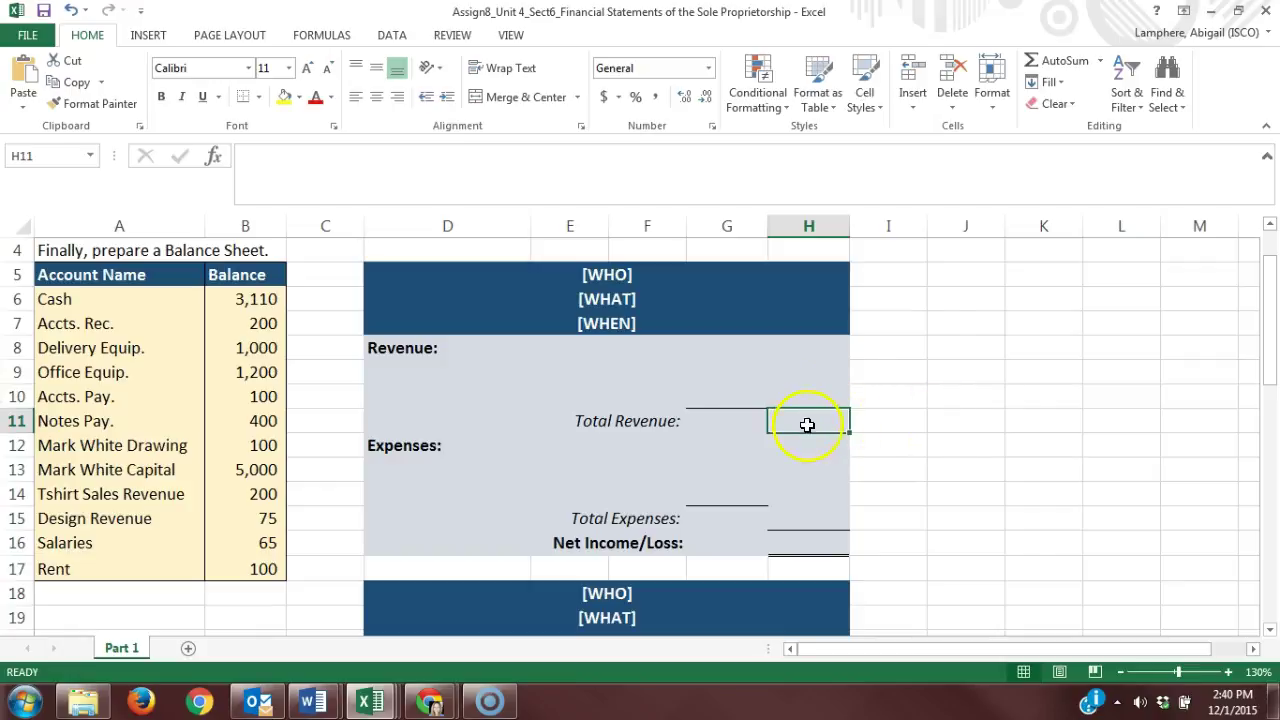
drag(733, 405, 729, 374)
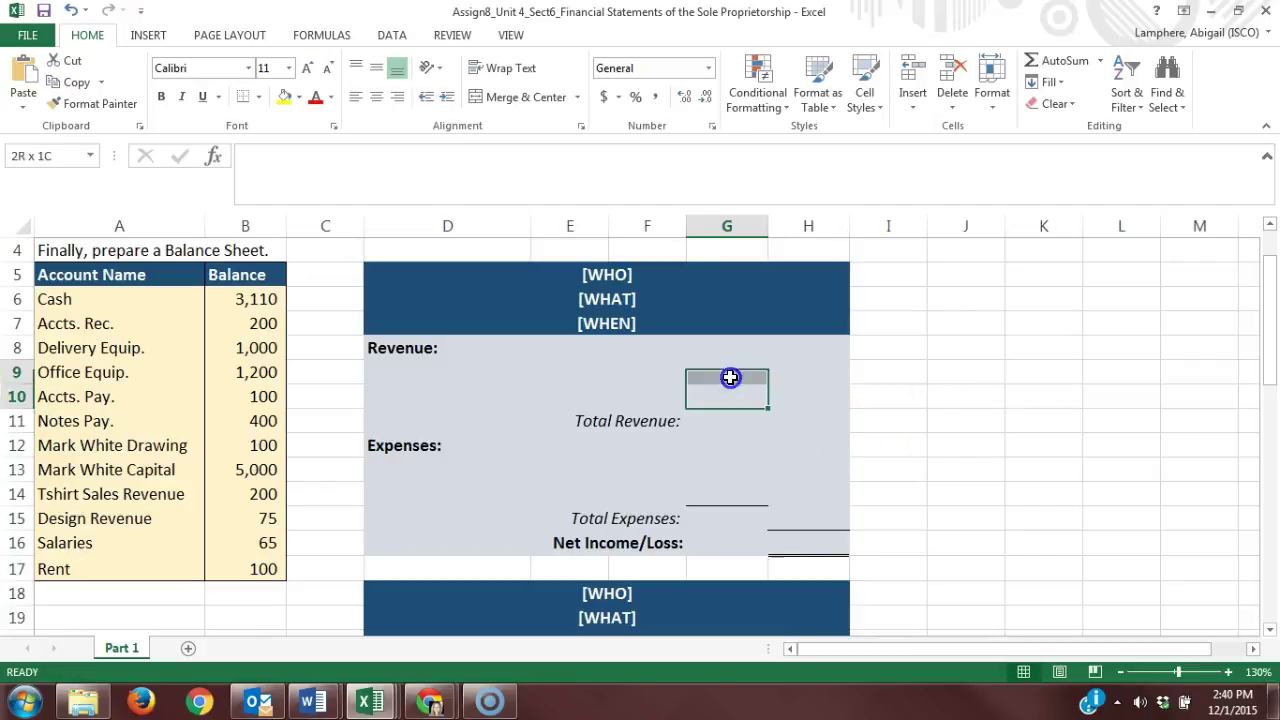
click(936, 413)
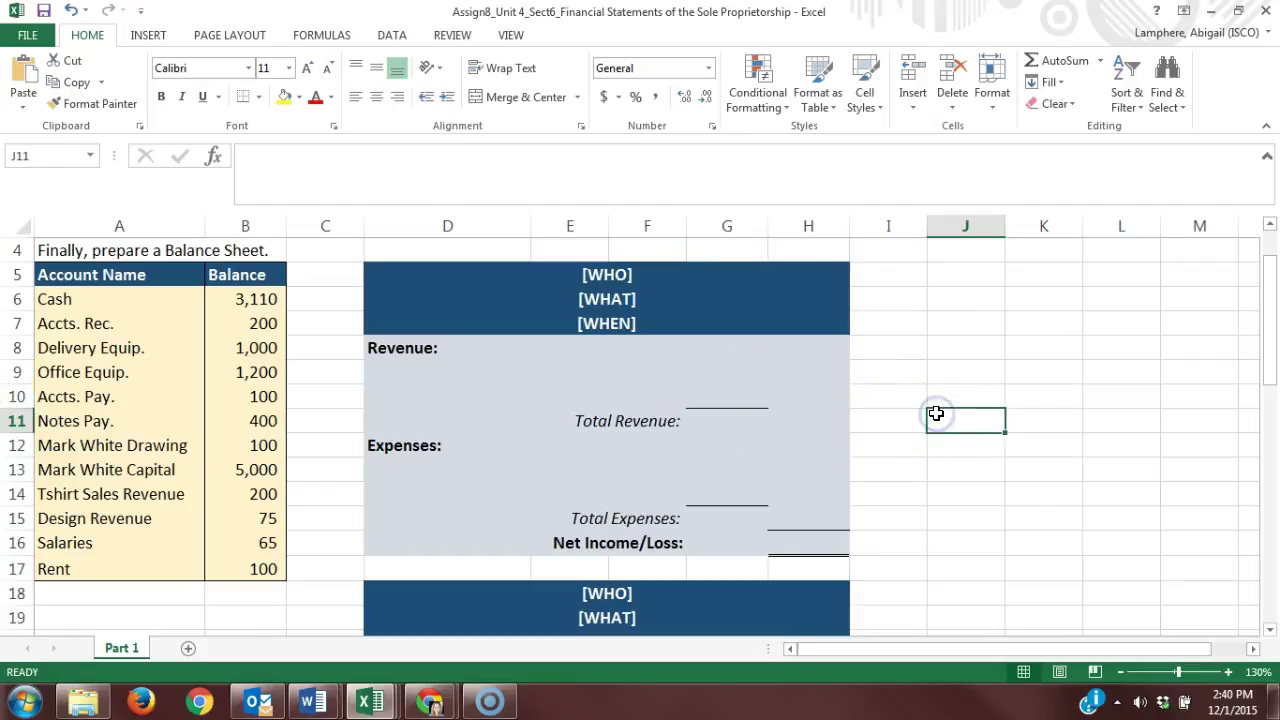
Examine how the revenue and expense account name rows relate to amount cells G9:G10 and the total in H11
click(409, 362)
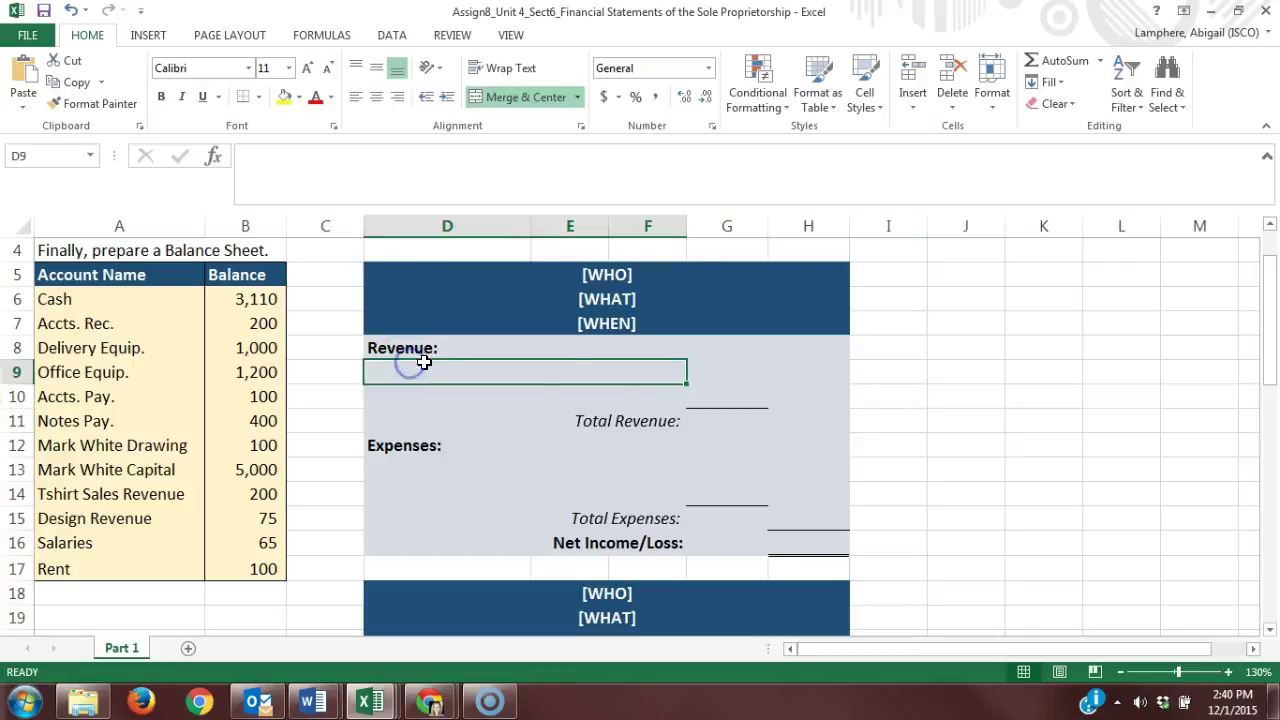
click(802, 366)
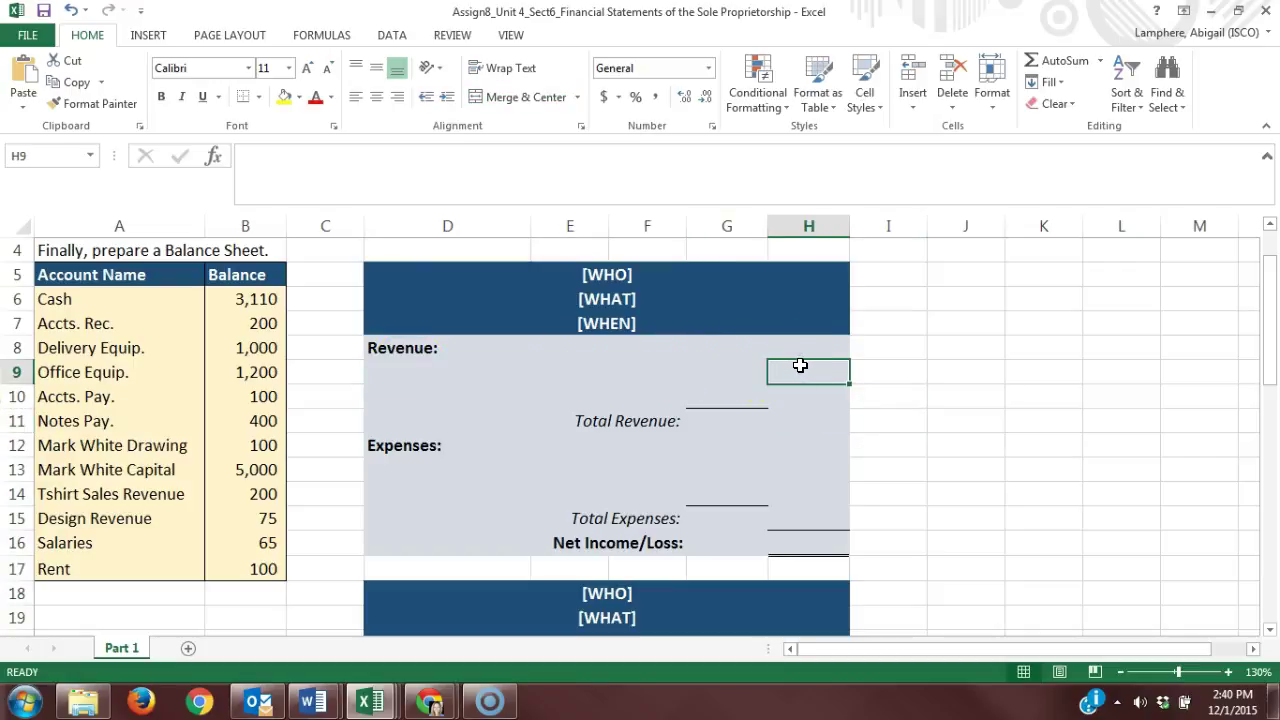
drag(723, 365, 723, 389)
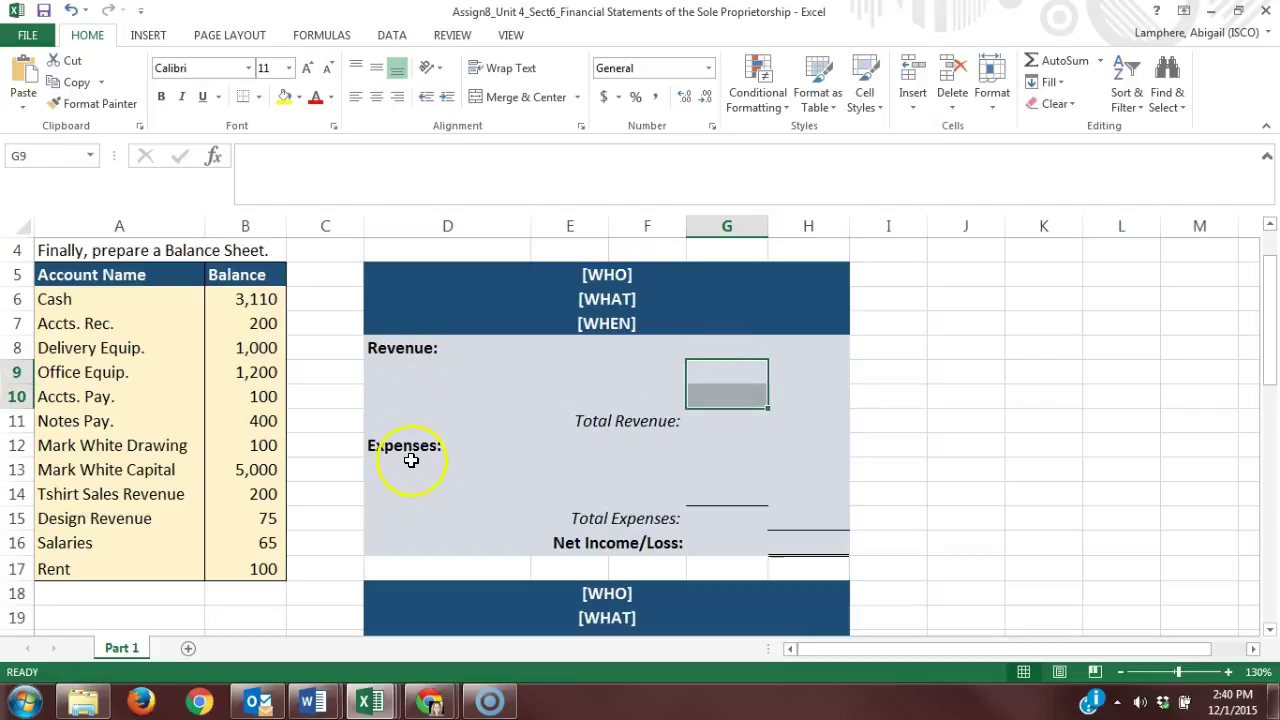
drag(411, 460, 409, 500)
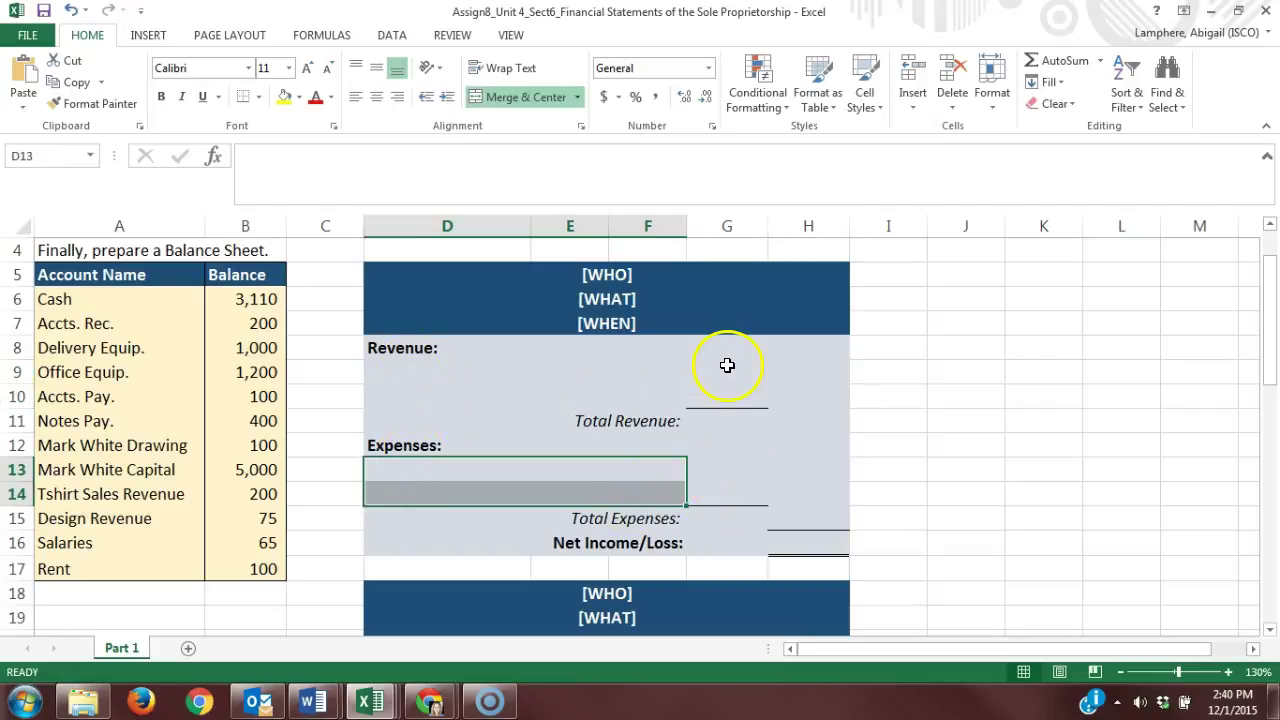
drag(726, 364, 723, 391)
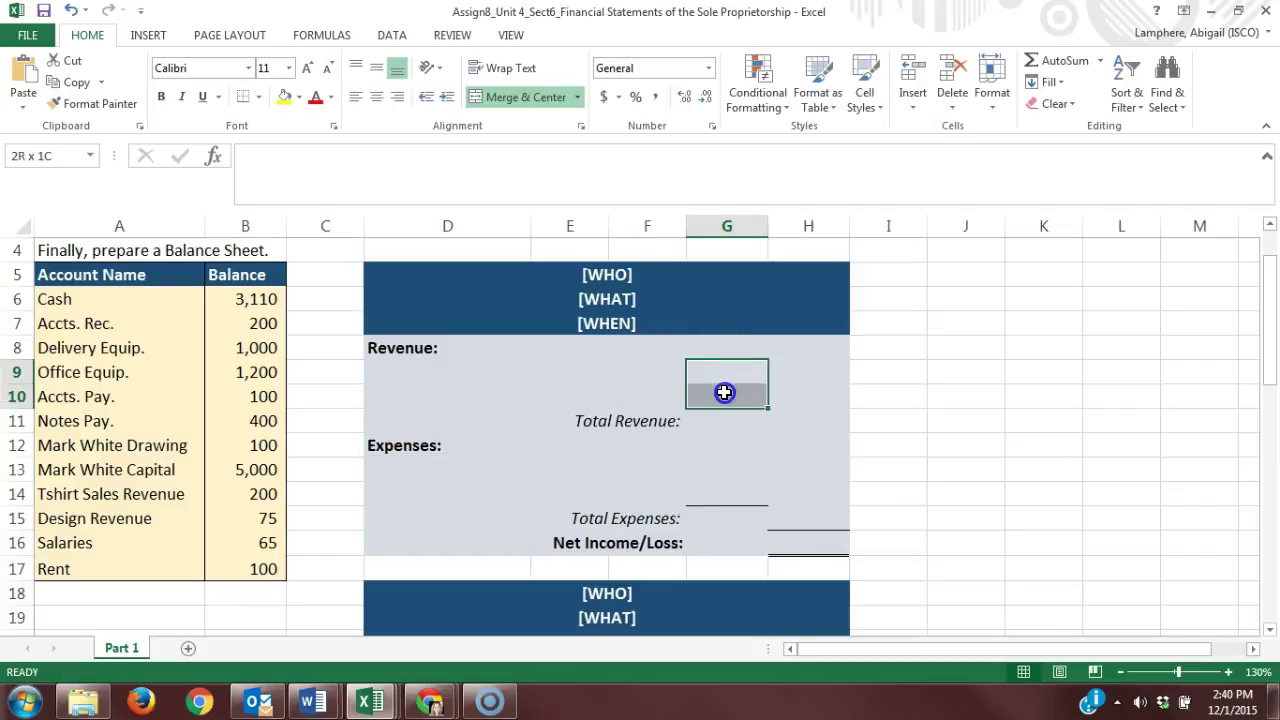
click(813, 421)
click(966, 443)
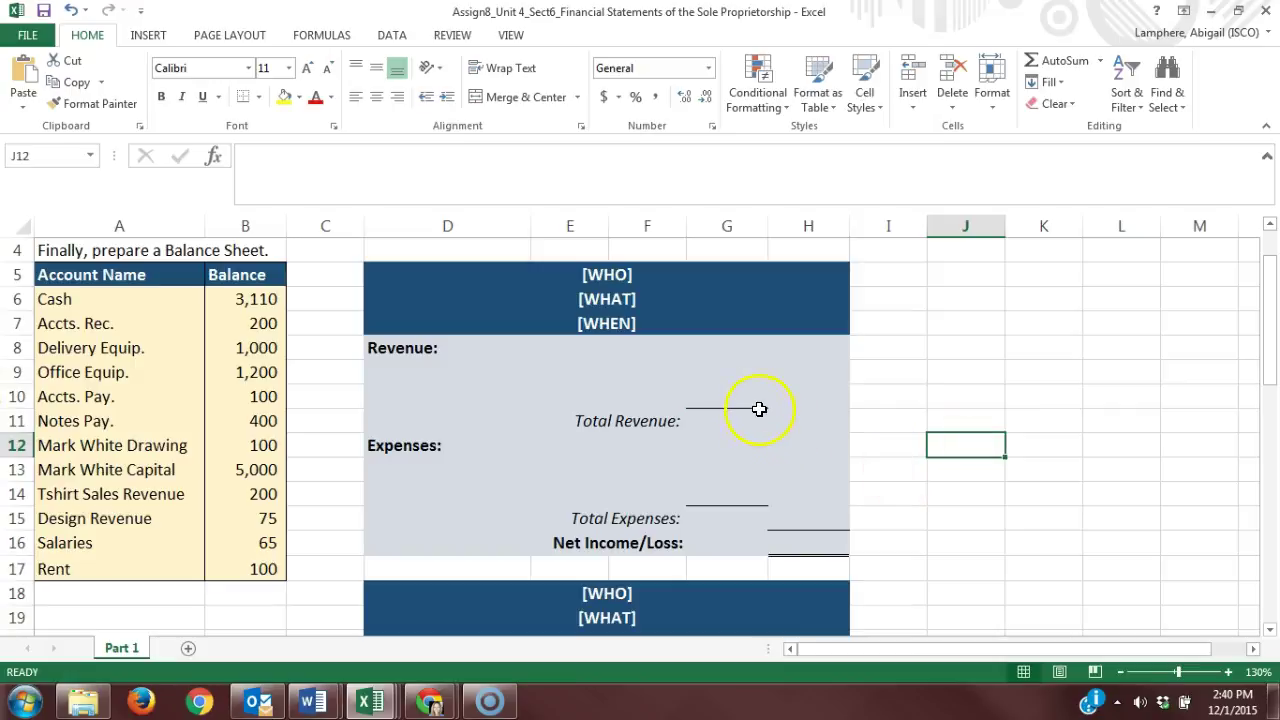
click(738, 370)
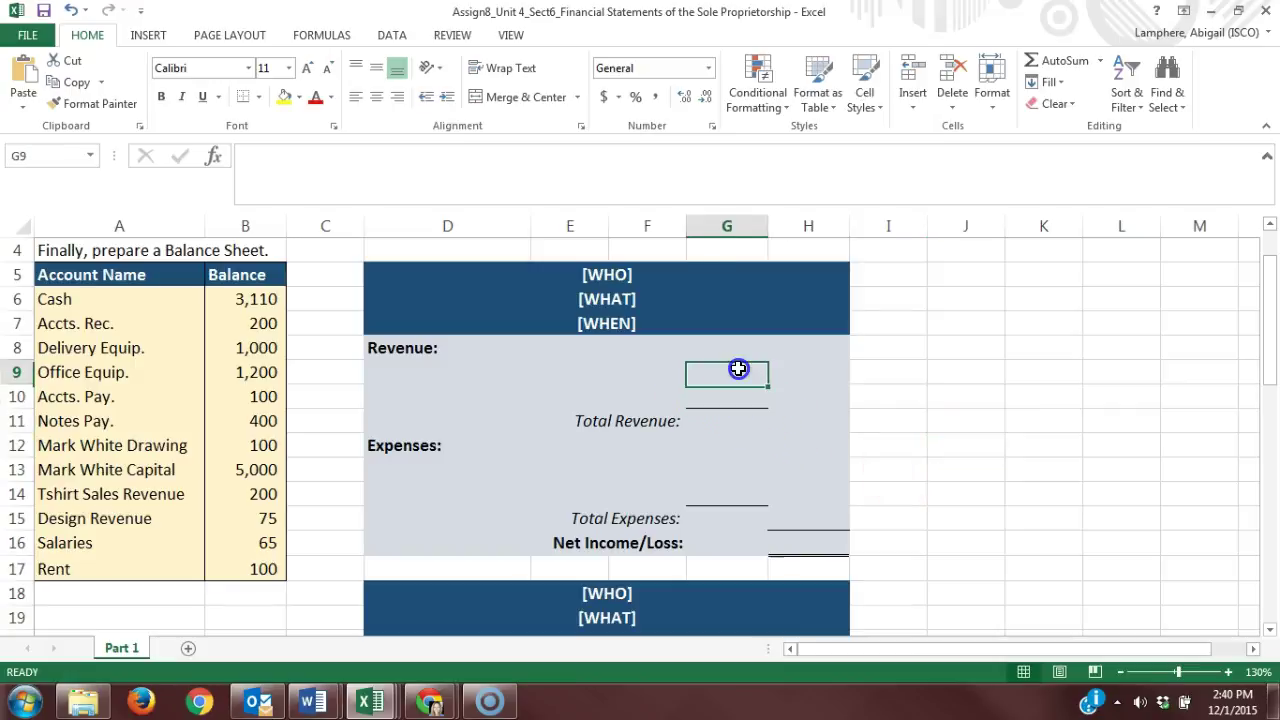
click(414, 369)
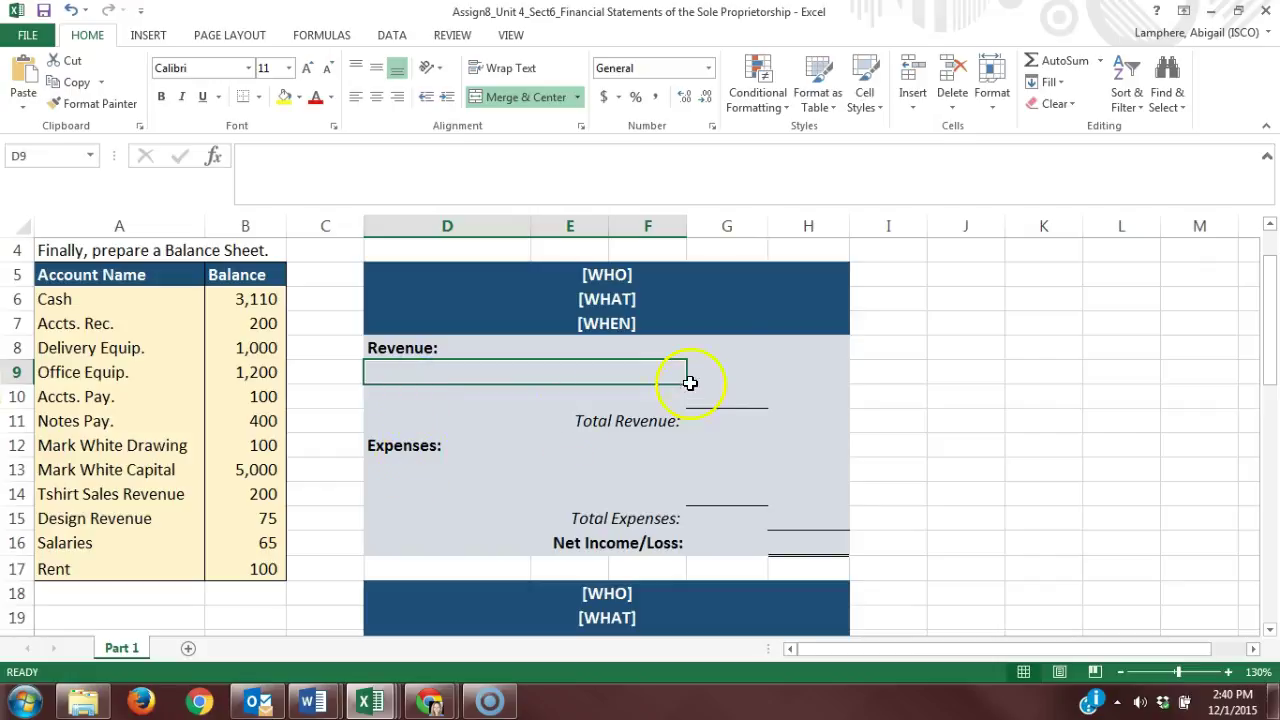
drag(726, 371, 726, 391)
click(838, 421)
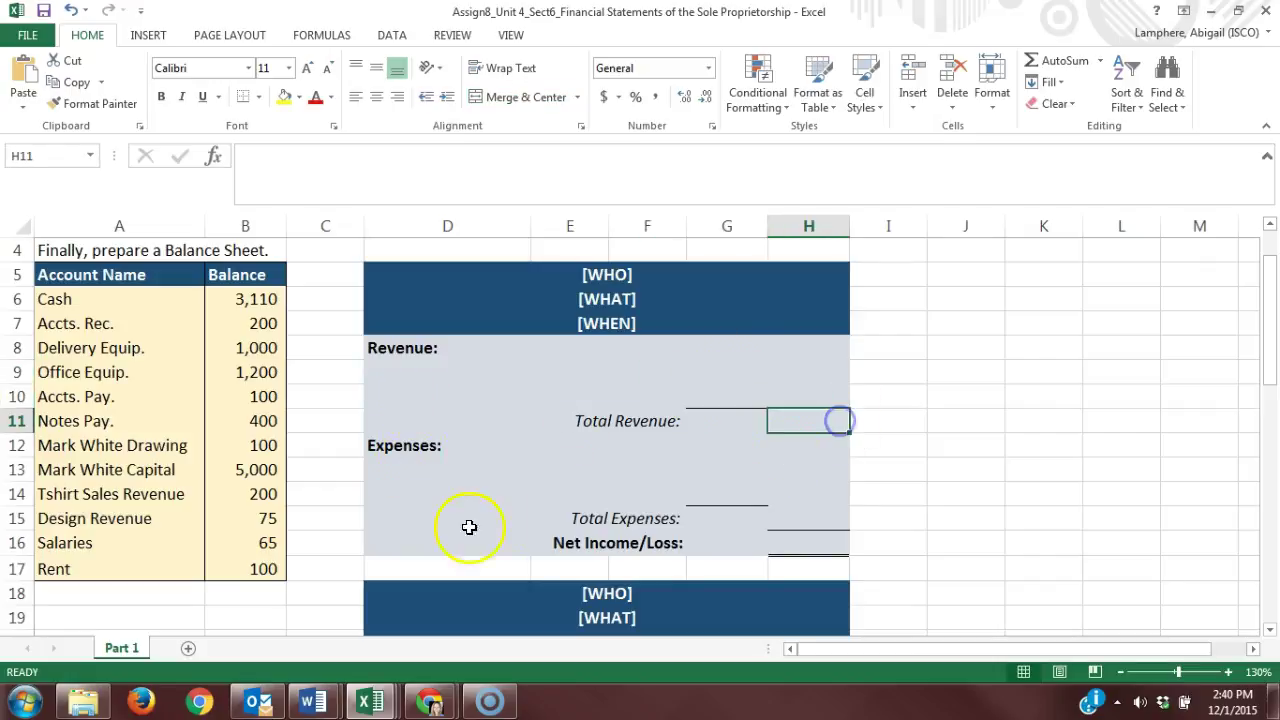
Examine the expense rows 13 and 14, the Total Expenses and Net Income/Loss cells, and the capital statement template below
drag(403, 455, 404, 491)
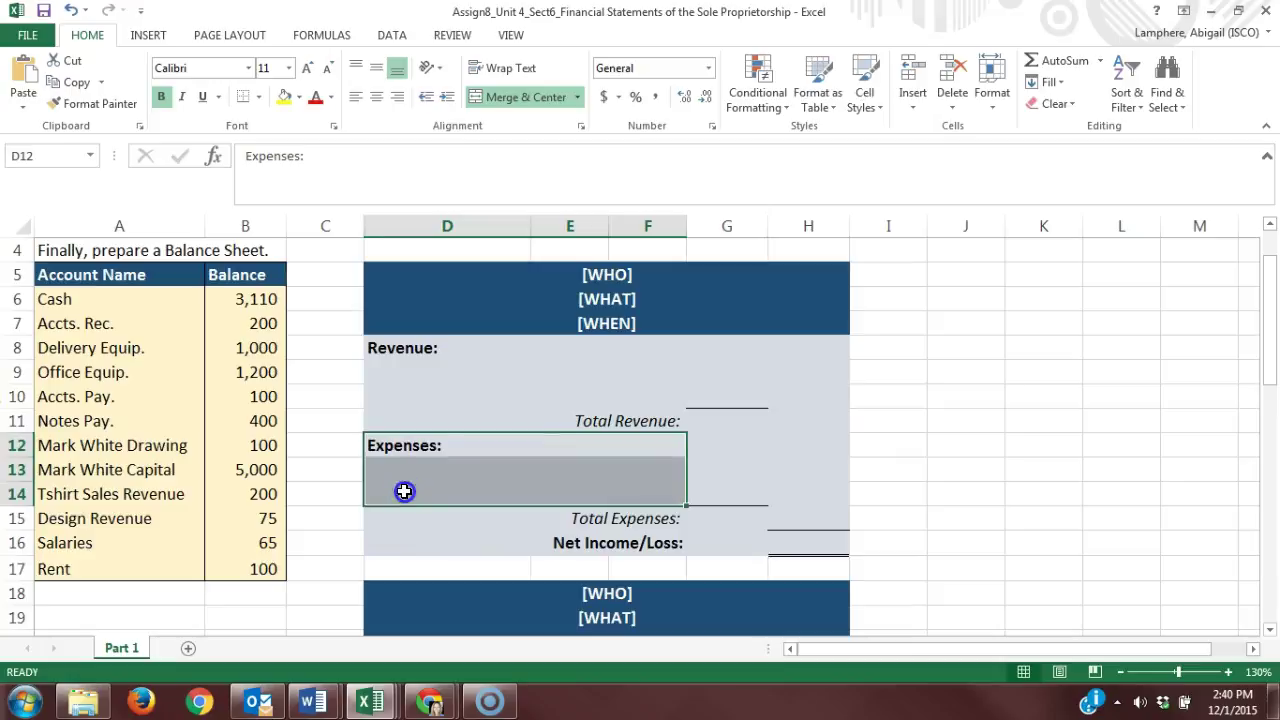
click(404, 491)
drag(726, 477, 726, 491)
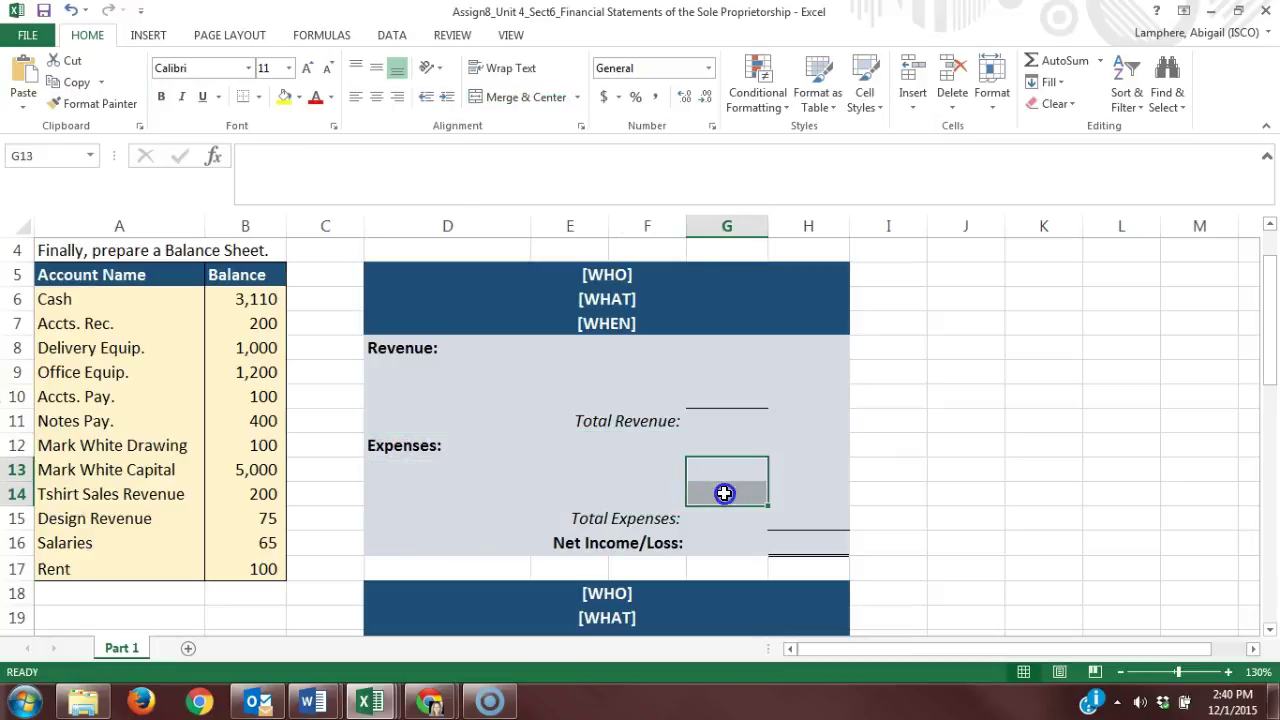
click(820, 516)
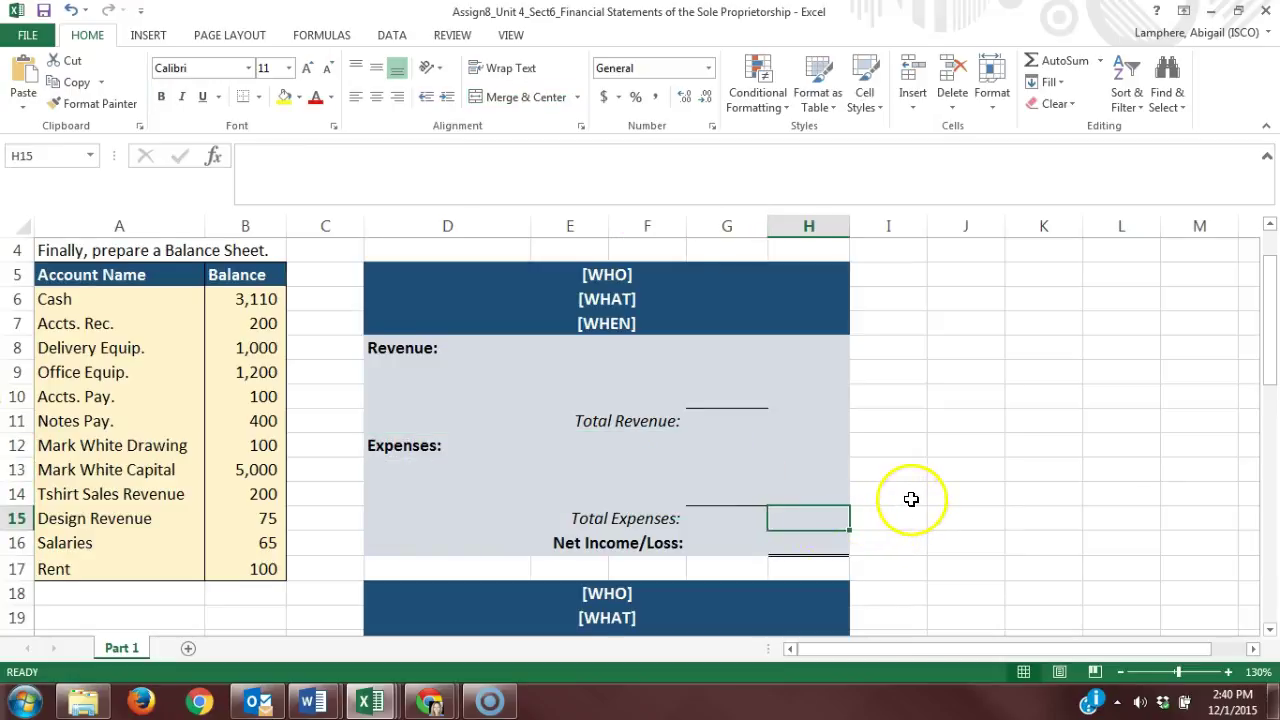
scroll(911, 499, down, 1)
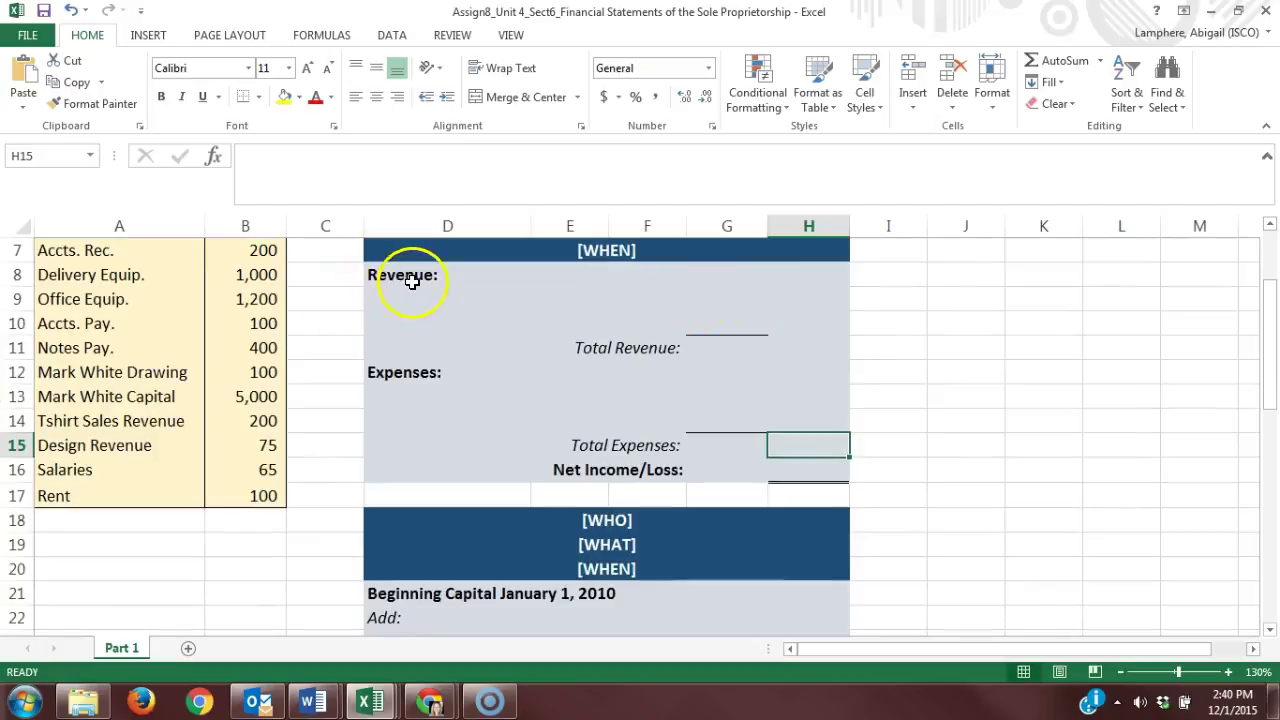
click(790, 470)
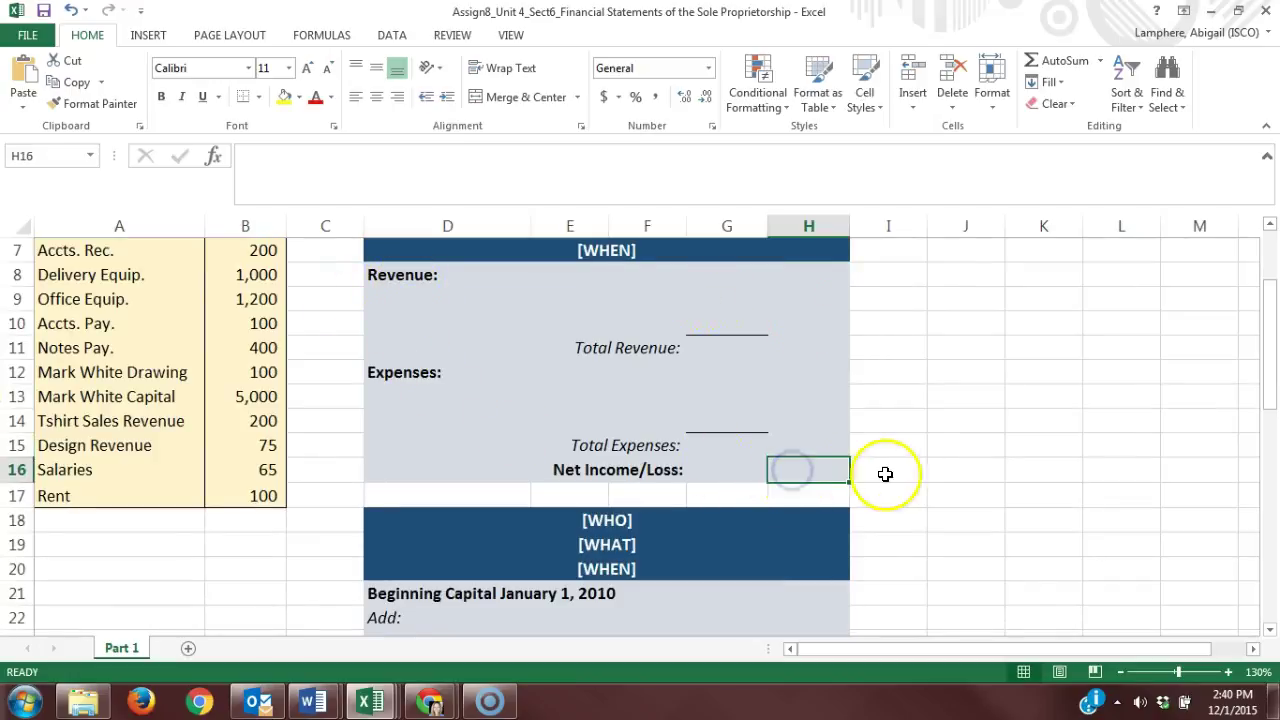
scroll(902, 463, down, 4)
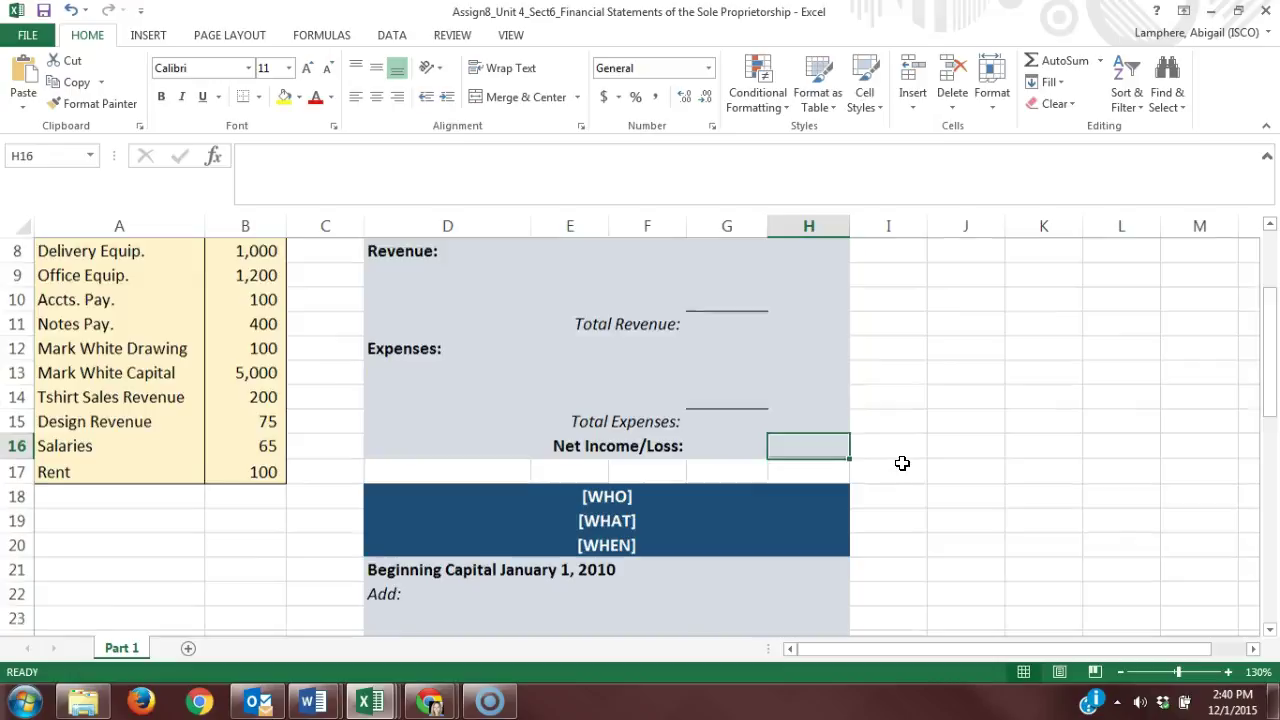
scroll(902, 461, up, 1)
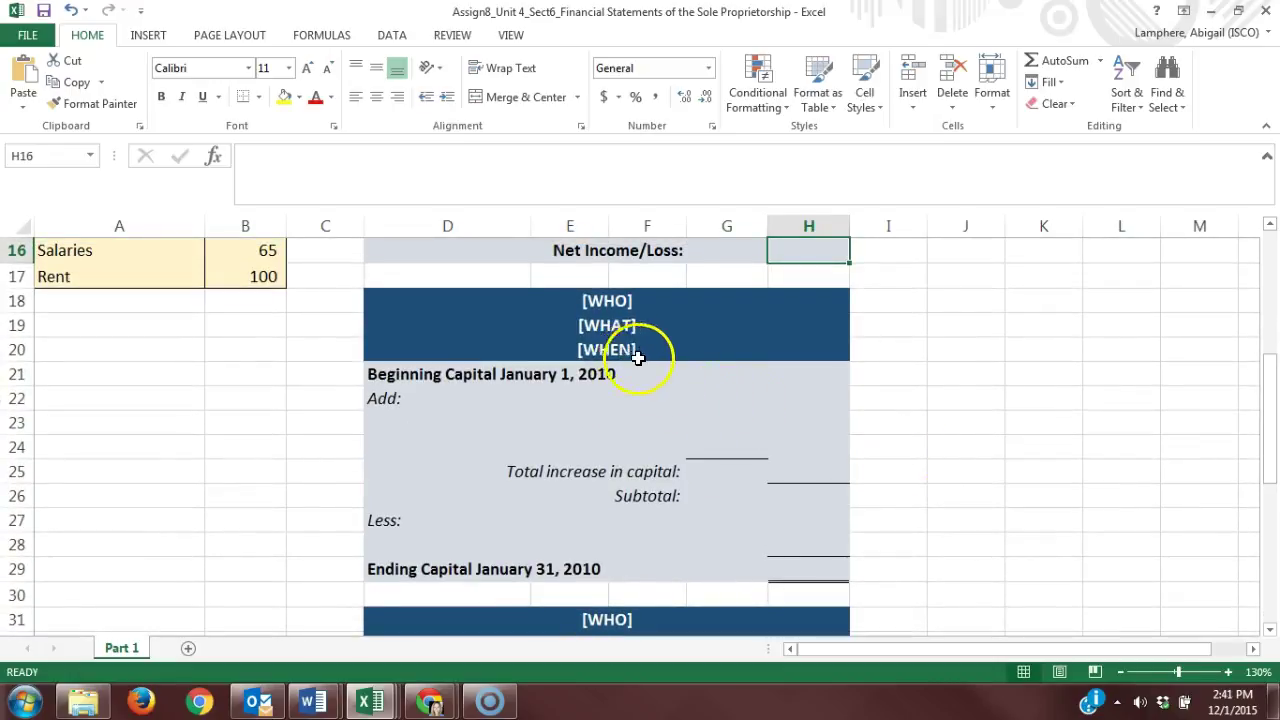
Examine the capital statement's three heading rows and match Beginning Capital cell H21 with the owner's capital account in the ledger balances
drag(610, 302, 625, 352)
click(952, 396)
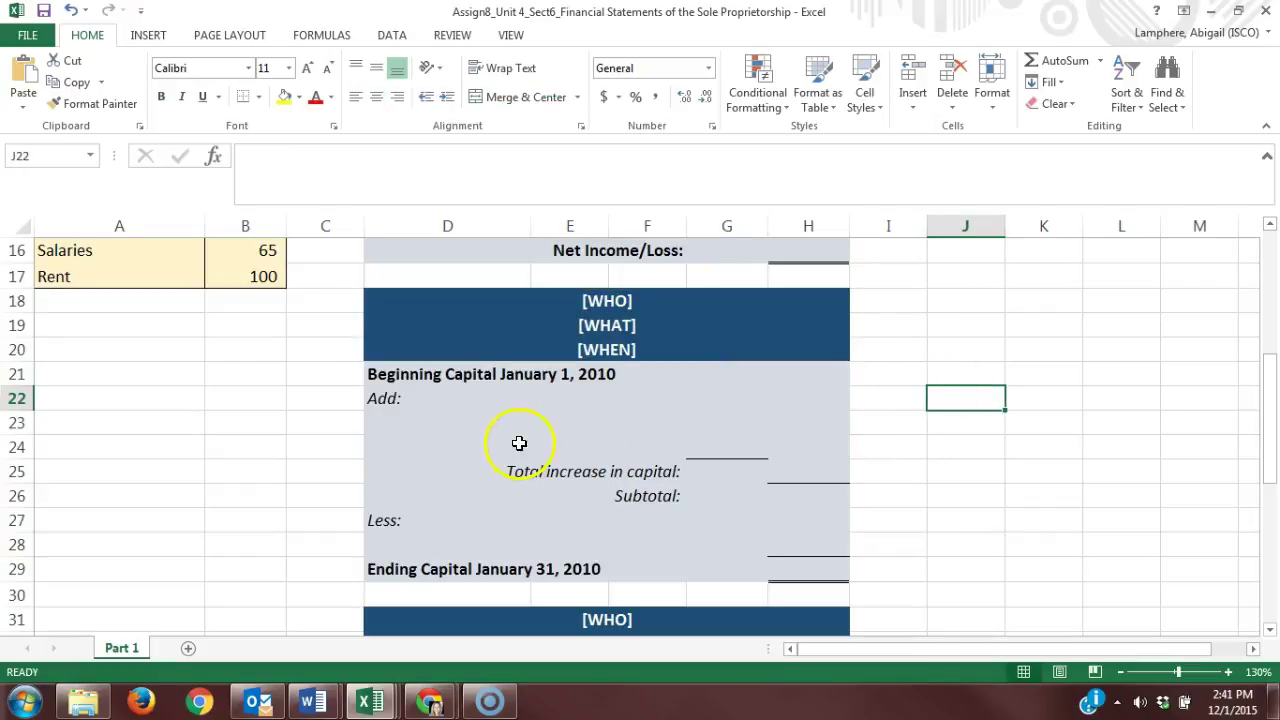
click(784, 377)
scroll(431, 400, up, 1)
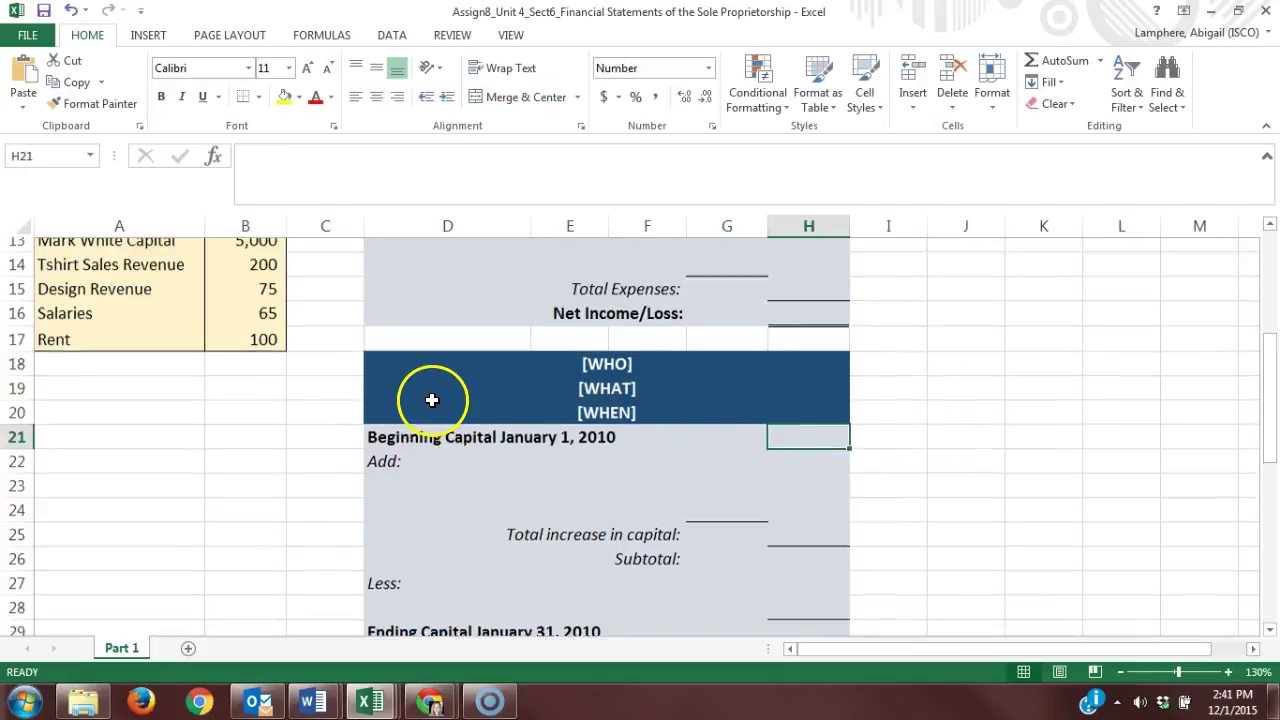
scroll(431, 400, up, 2)
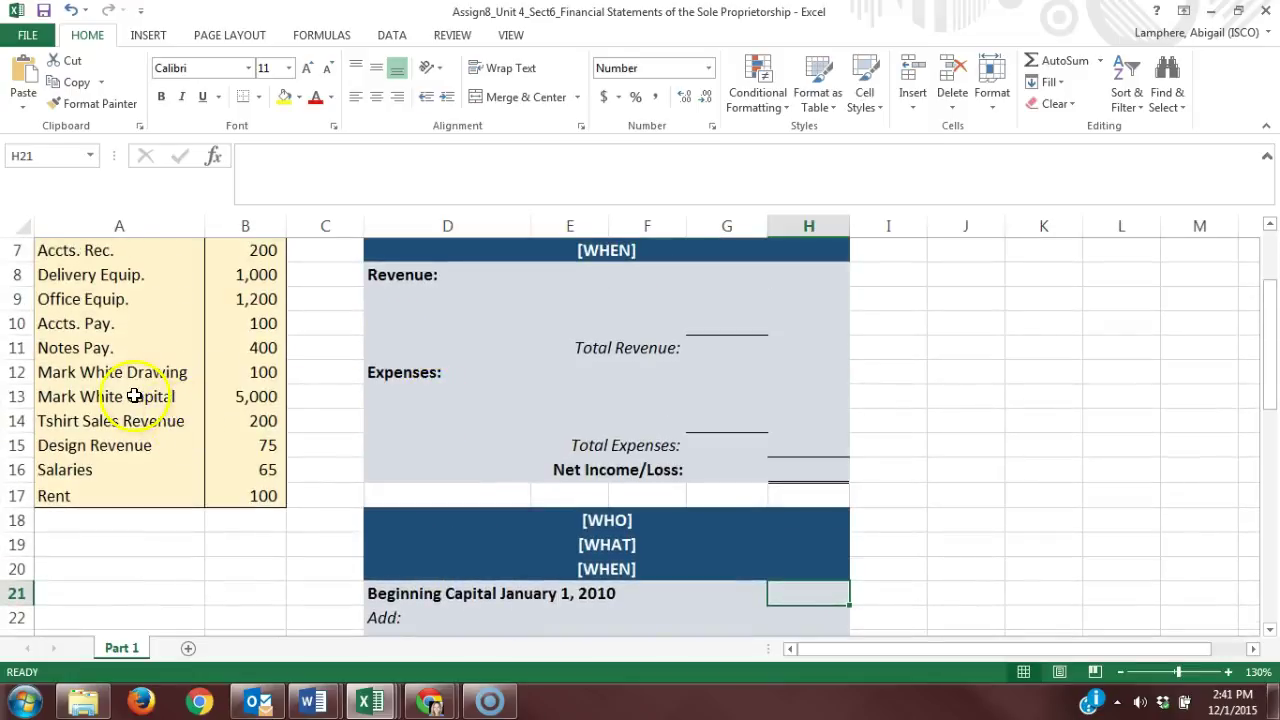
drag(134, 396, 228, 397)
scroll(368, 440, up, 1)
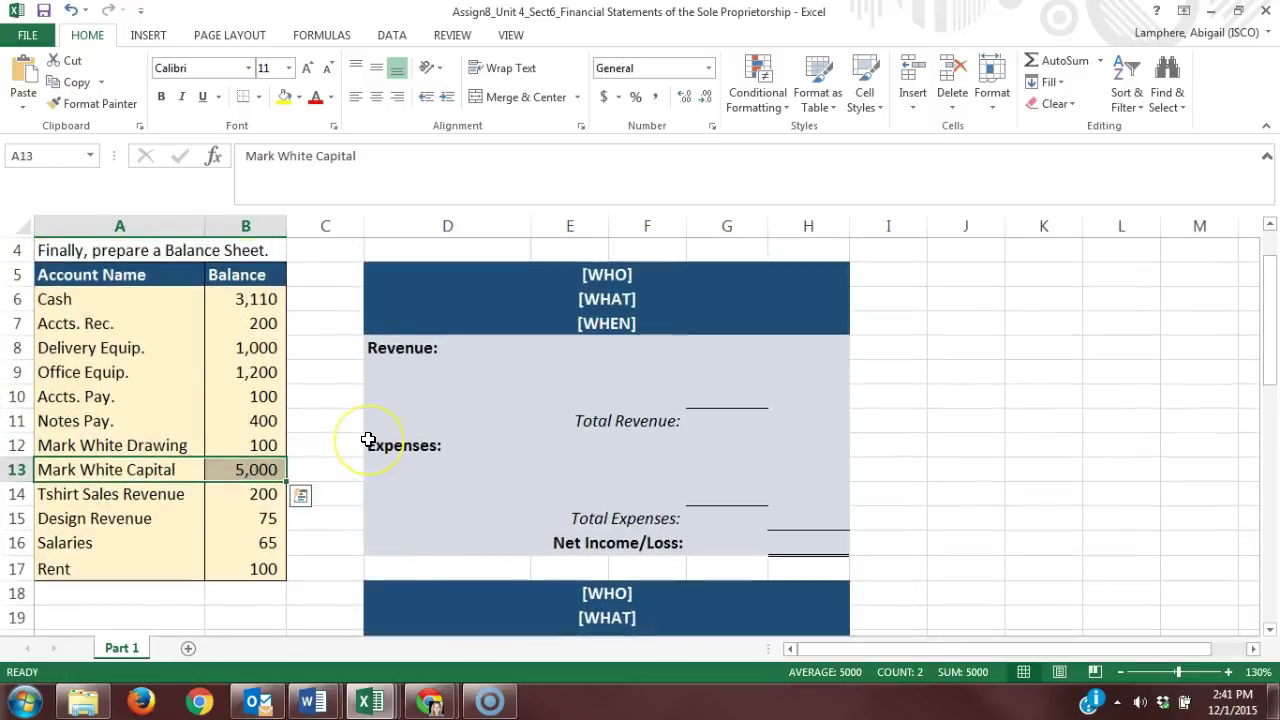
scroll(368, 440, up, 1)
scroll(368, 440, down, 2)
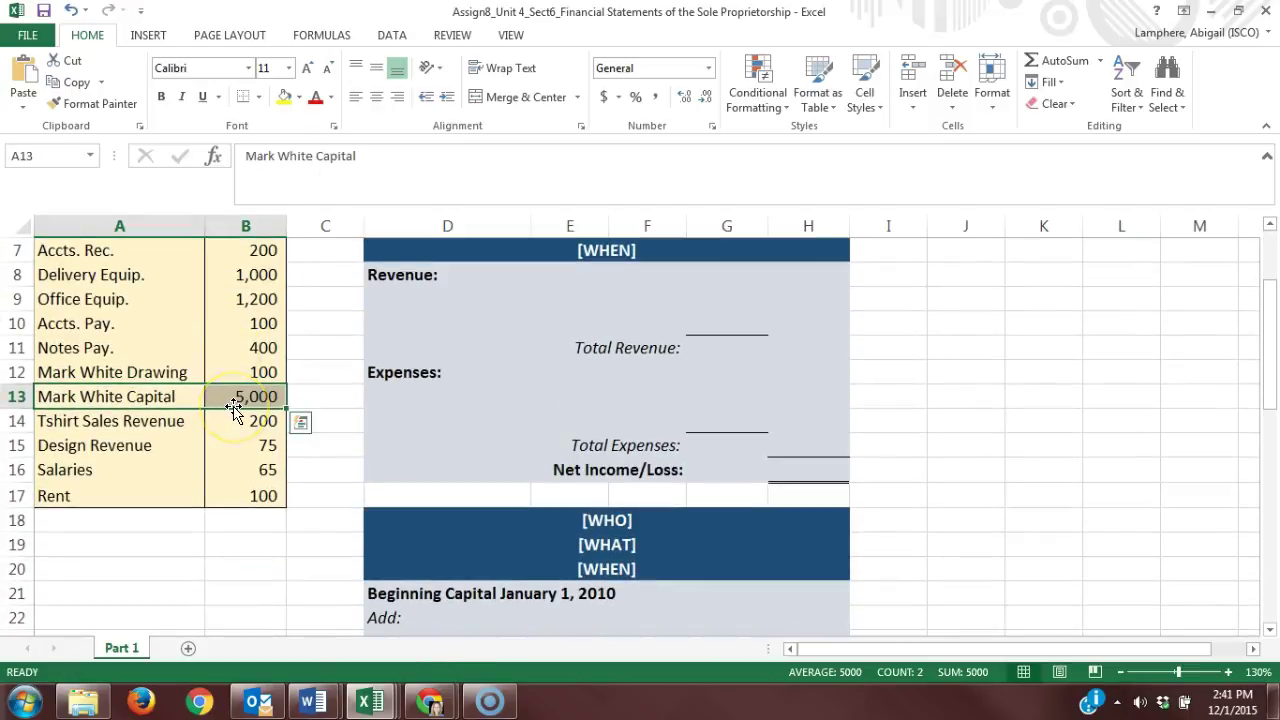
scroll(314, 426, down, 1)
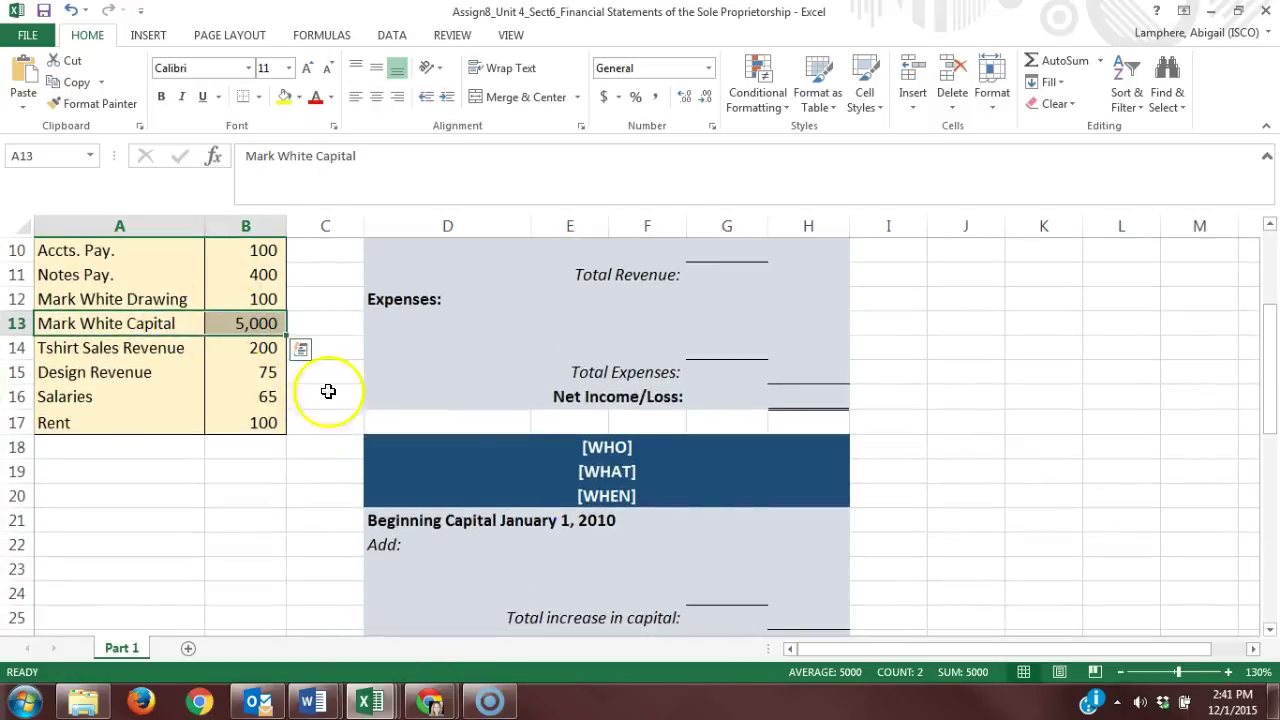
click(842, 518)
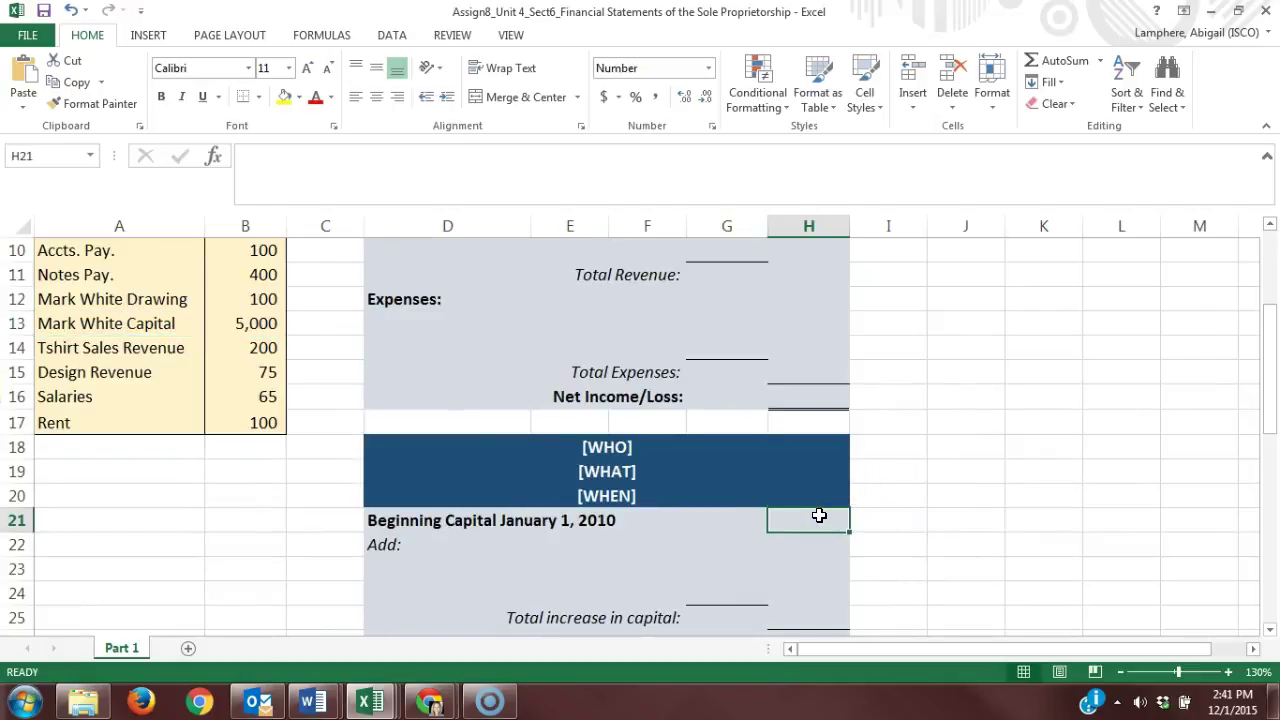
click(820, 516)
scroll(940, 485, down, 1)
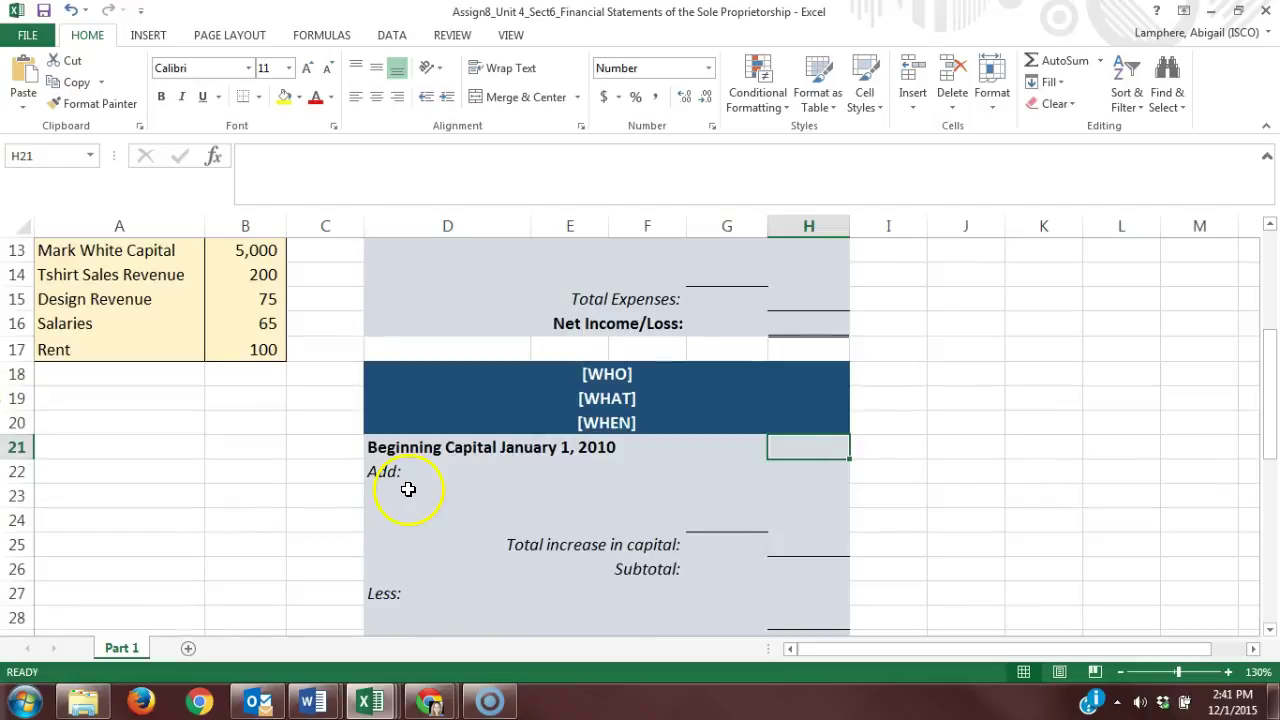
Enter "Investments by owner" in D23 as the first addition to capital, with an amount of 0 in G23
drag(408, 489, 395, 519)
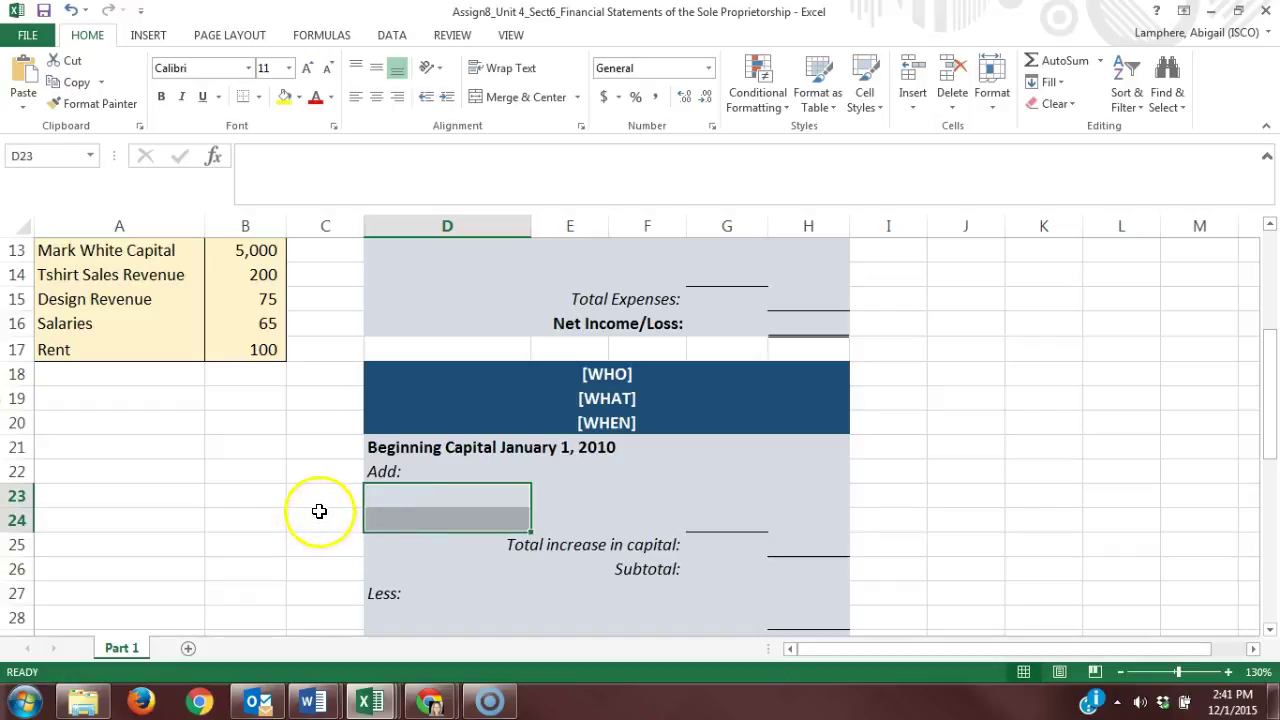
click(388, 495)
click(404, 498)
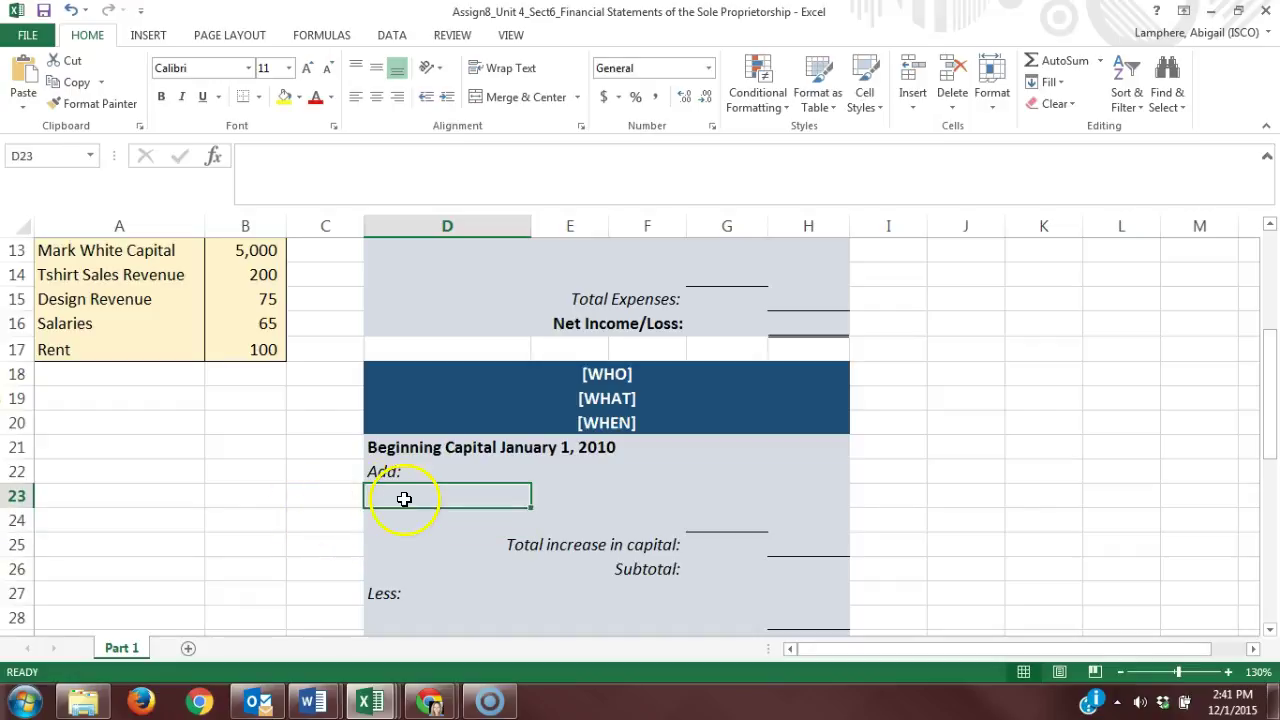
scroll(404, 500, up, 4)
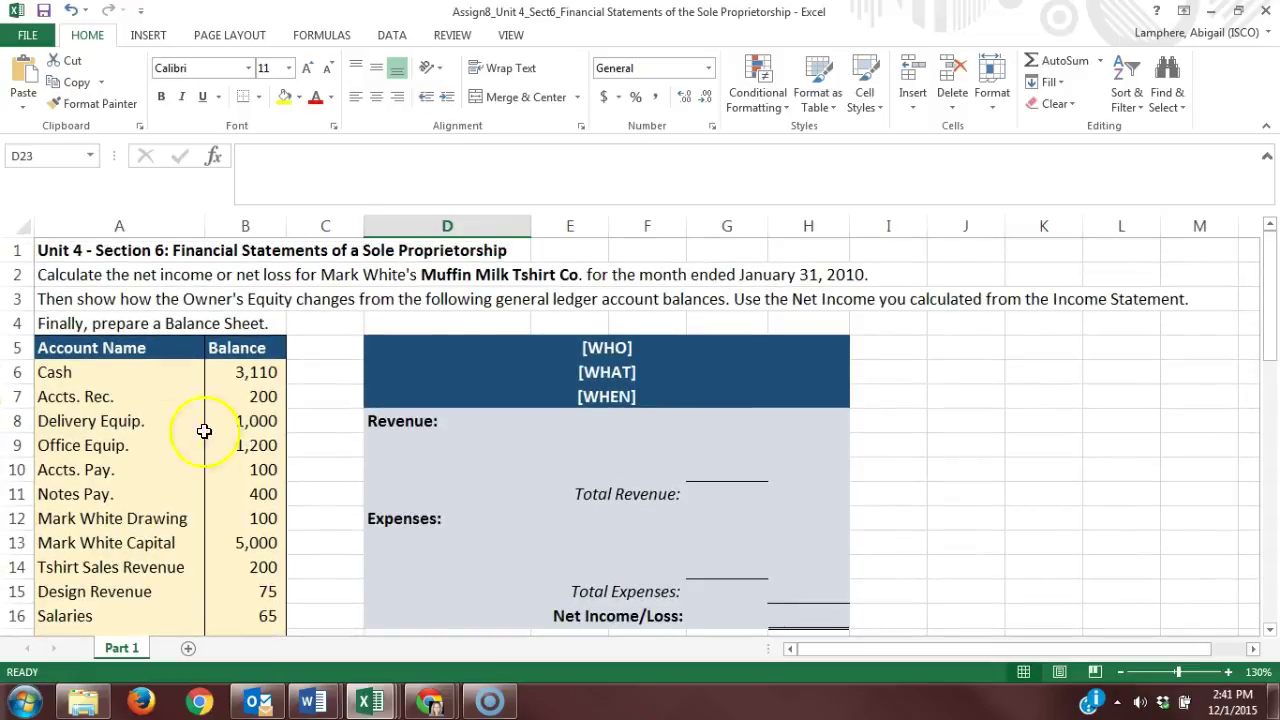
scroll(334, 381, down, 5)
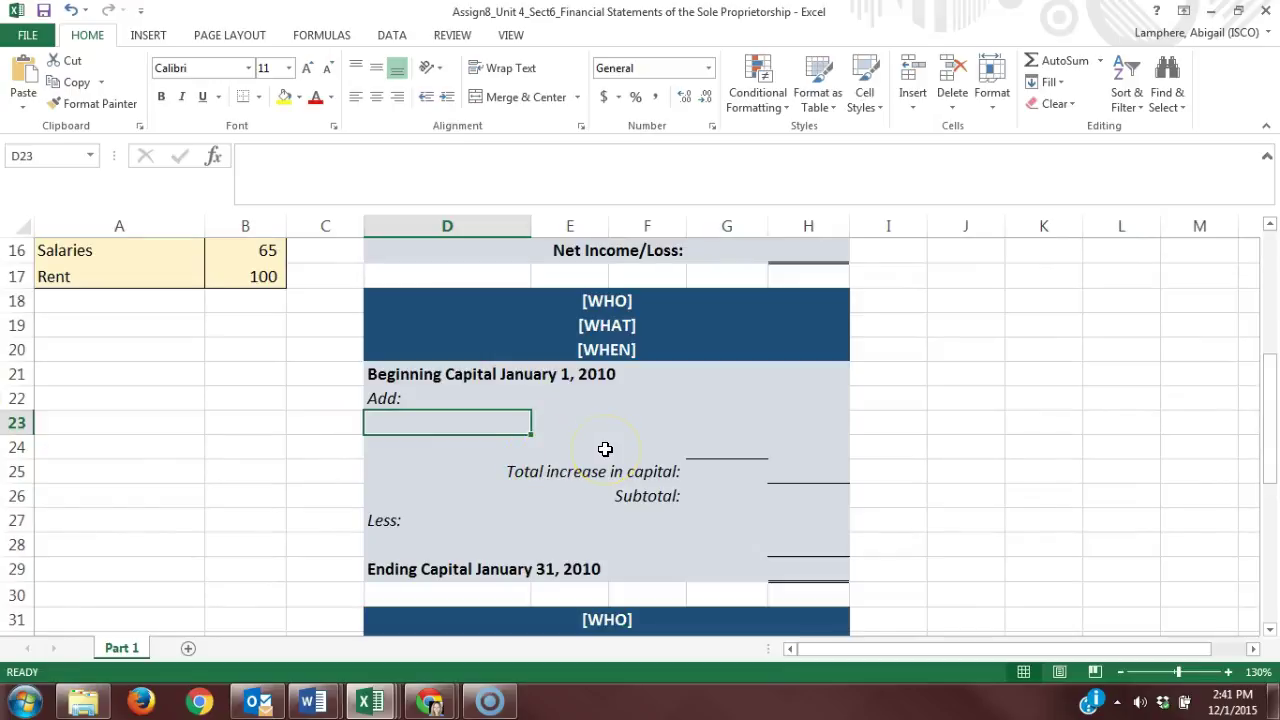
text(Investments by owner)
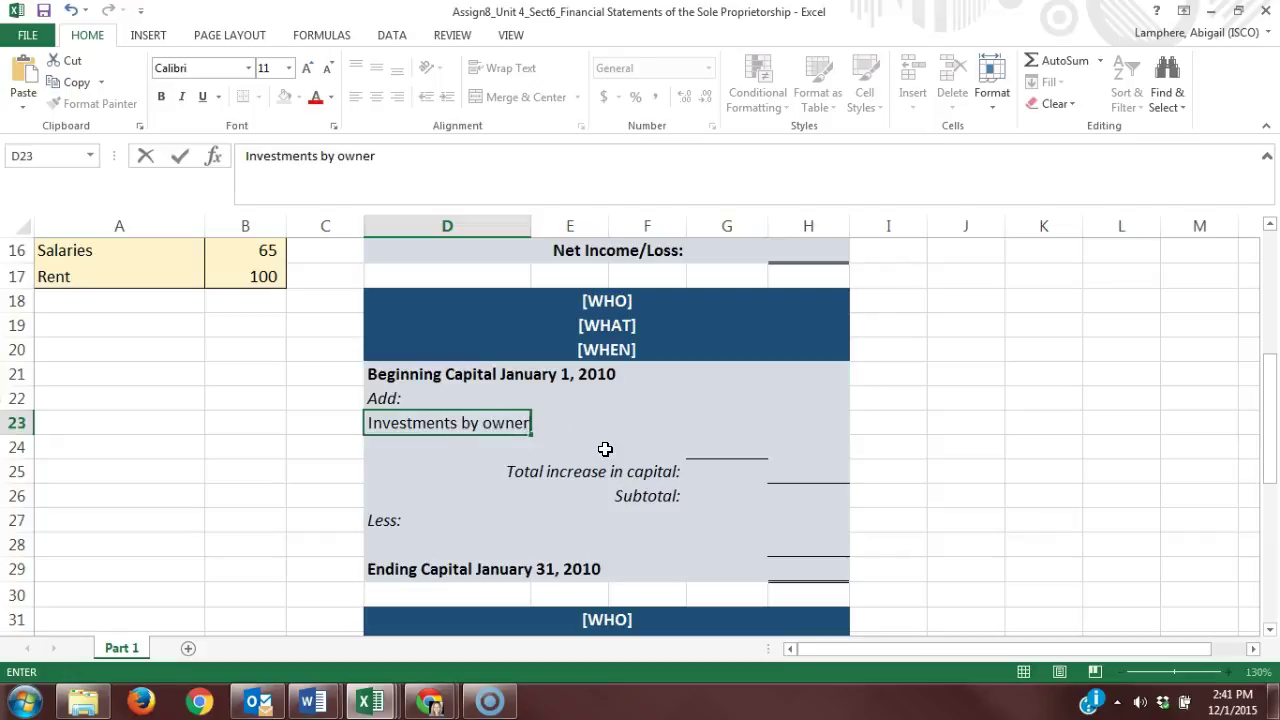
key(ctrl+Return)
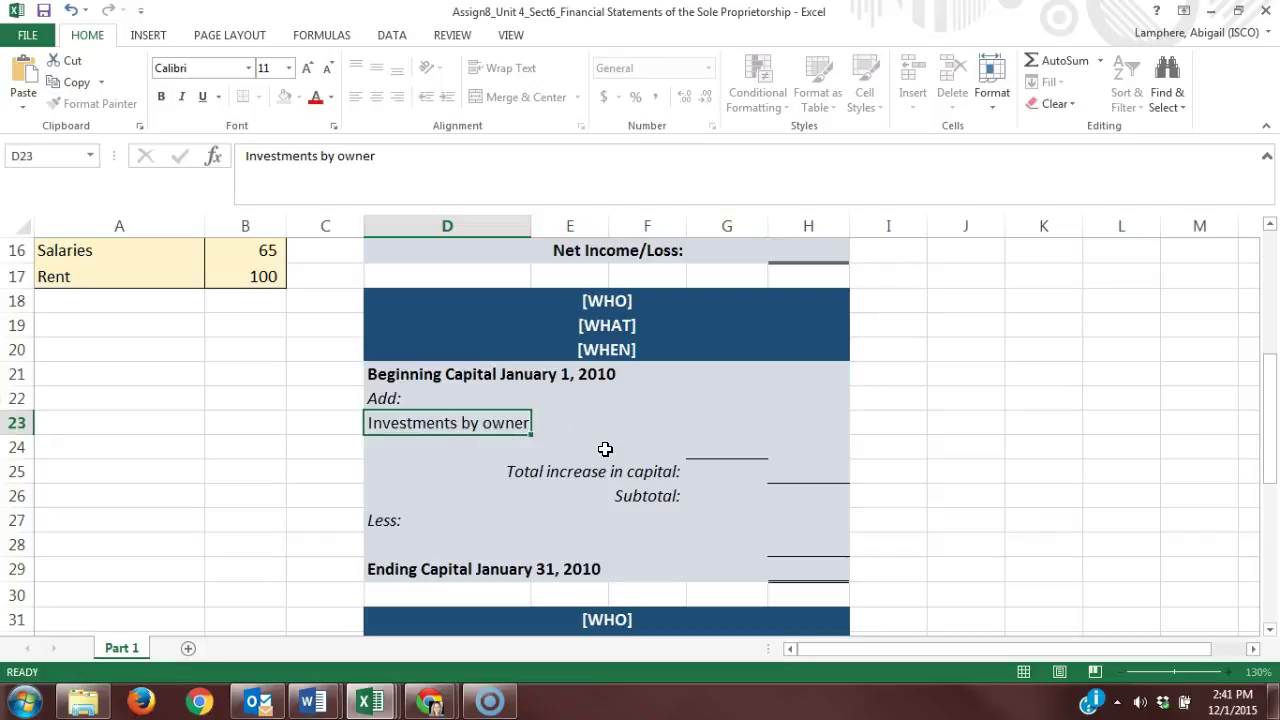
key(Right)
key(Right)
key(Right)
text(0)
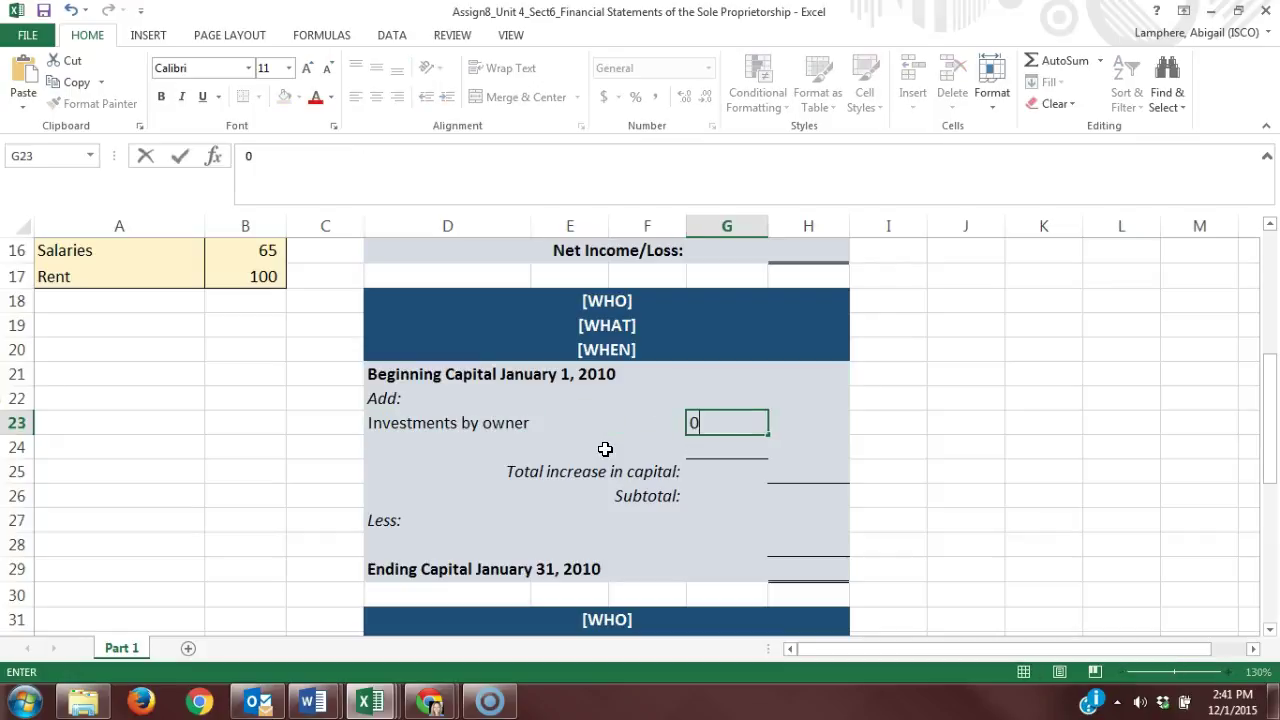
Label the second addition to capital in D24 as "Net Income"
click(405, 448)
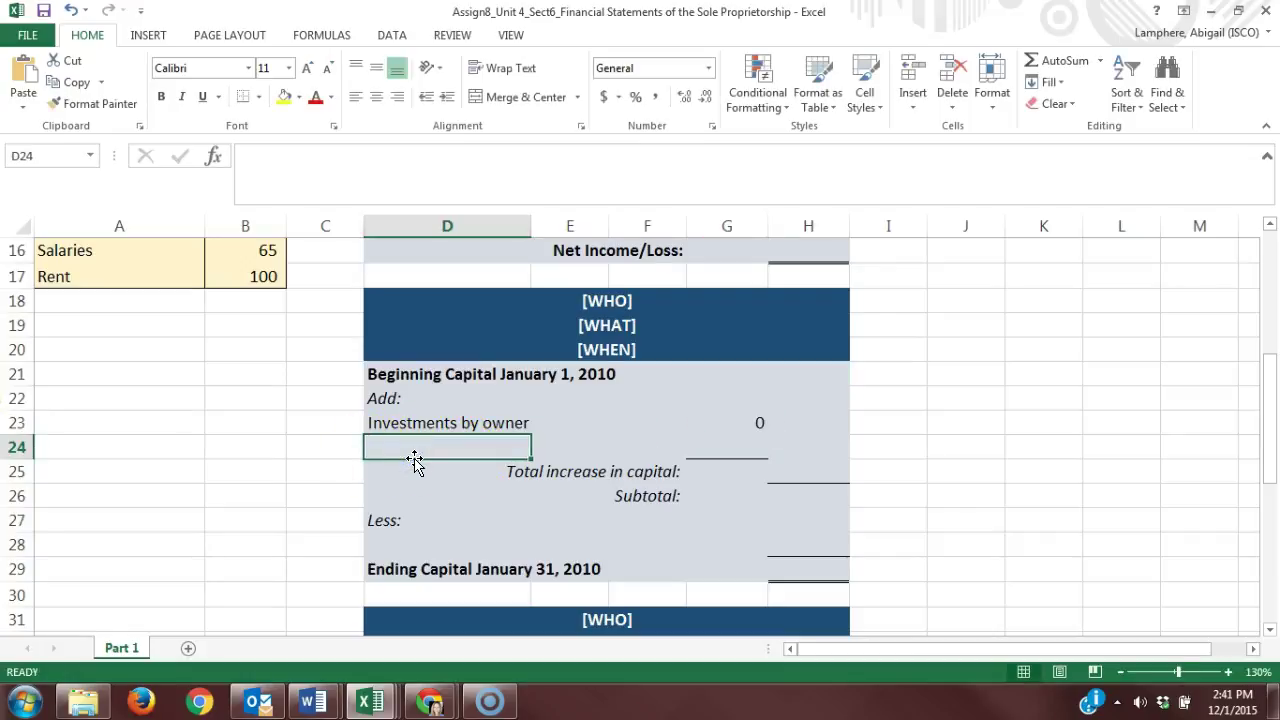
scroll(951, 491, up, 1)
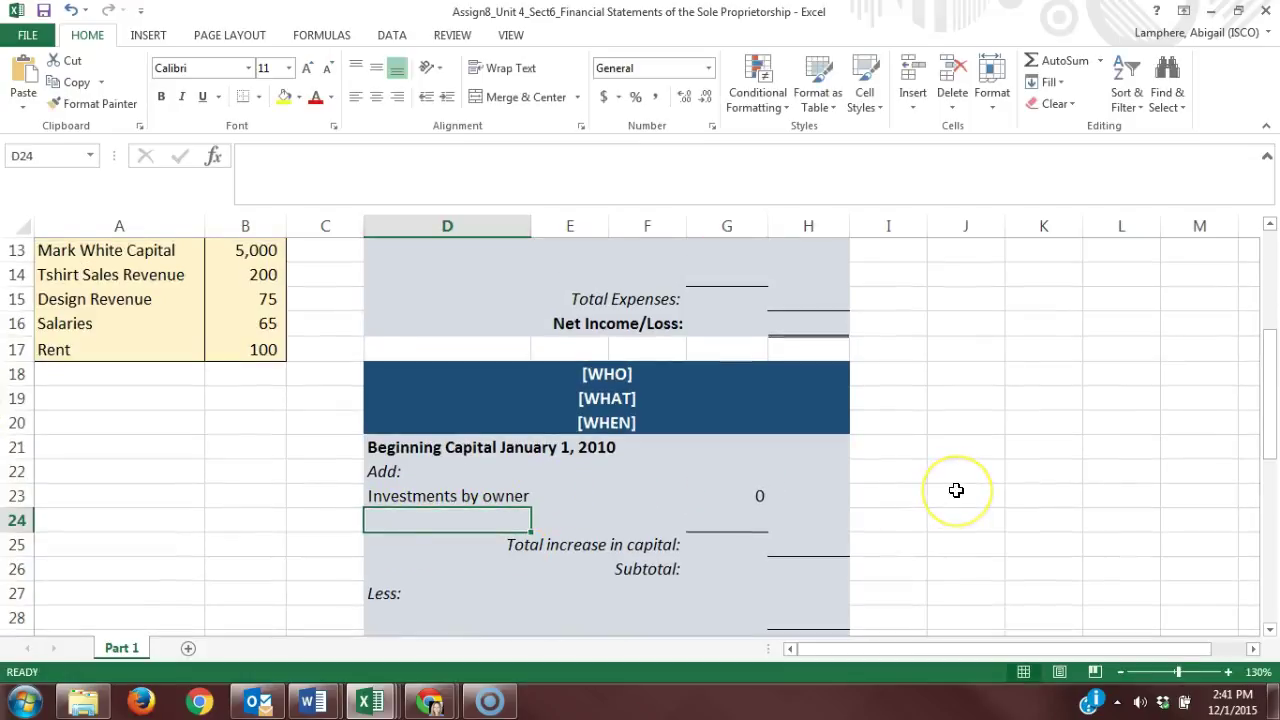
text(Ne)
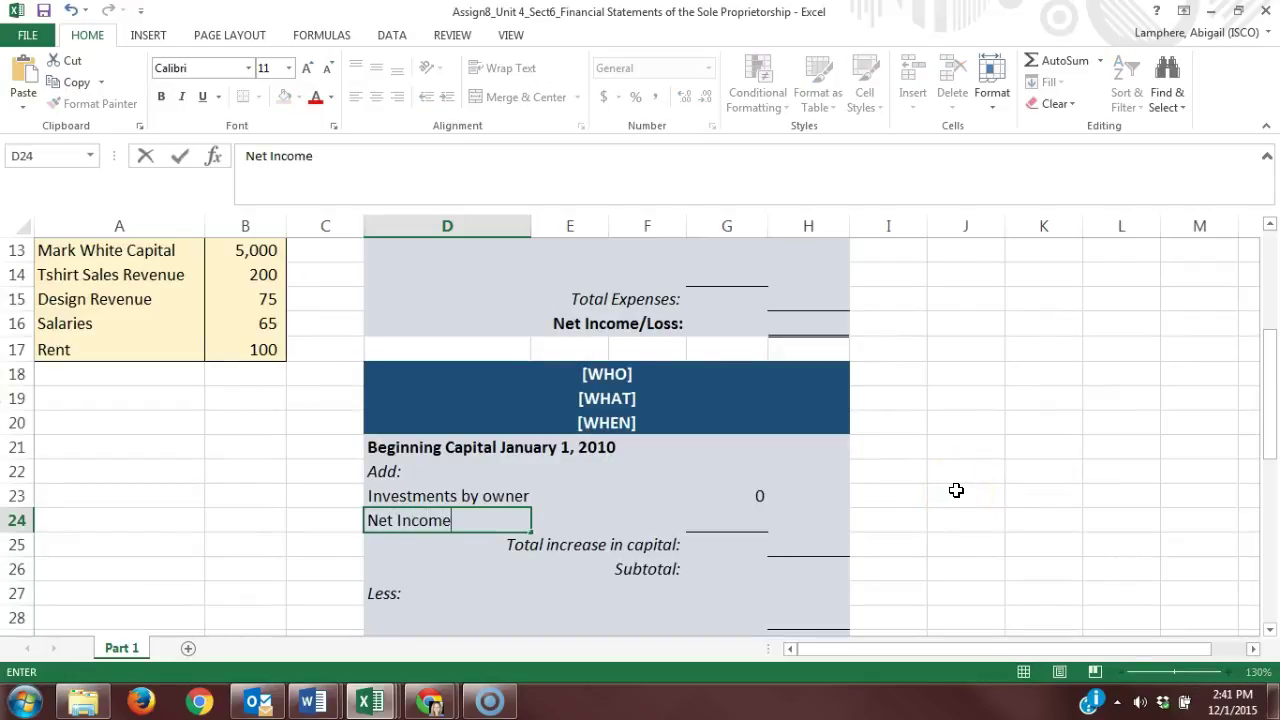
text(t Income)
Examine how the income statement's Net Income/Loss cell H16 relates to the capital statement's Net Income amount cell G24
click(810, 322)
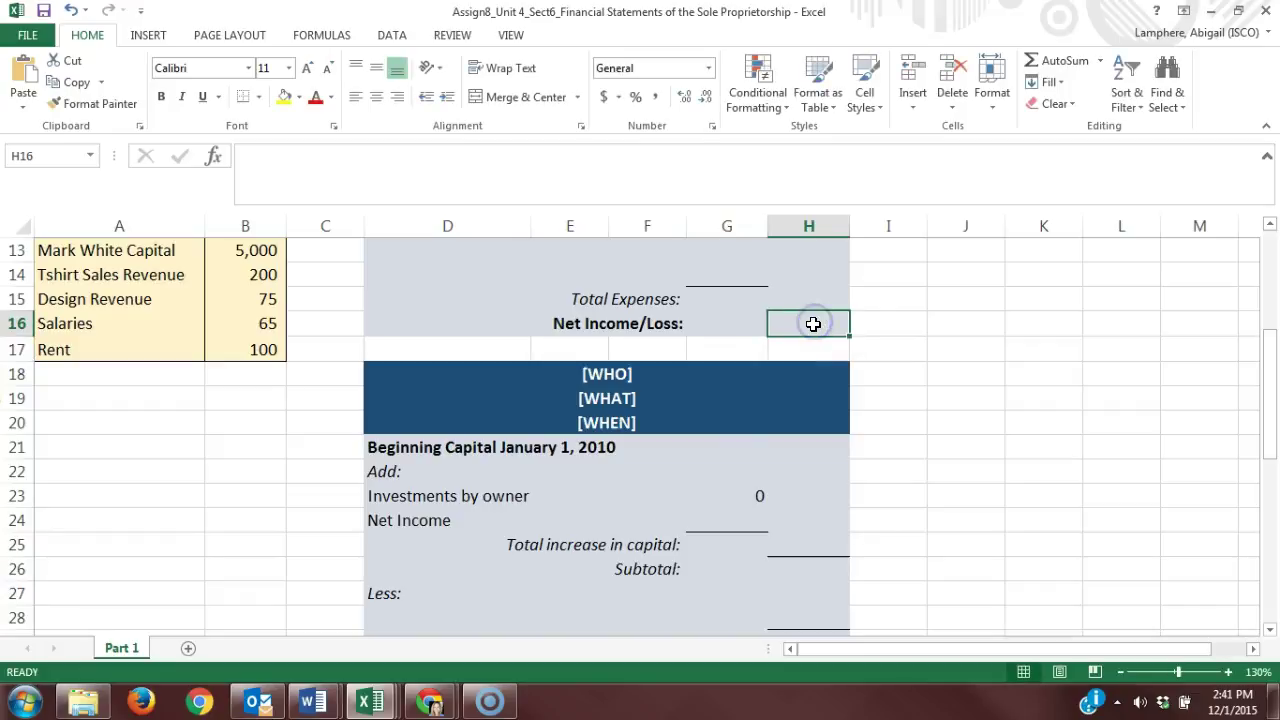
click(739, 519)
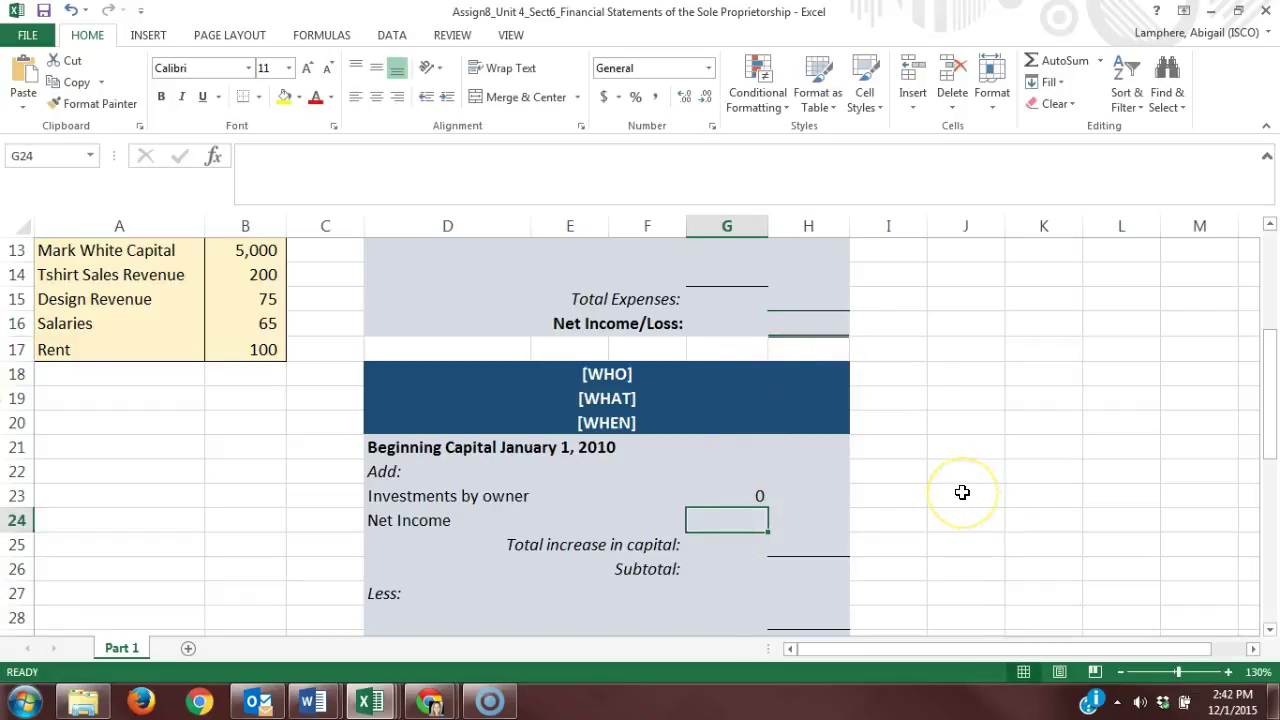
drag(438, 527, 712, 522)
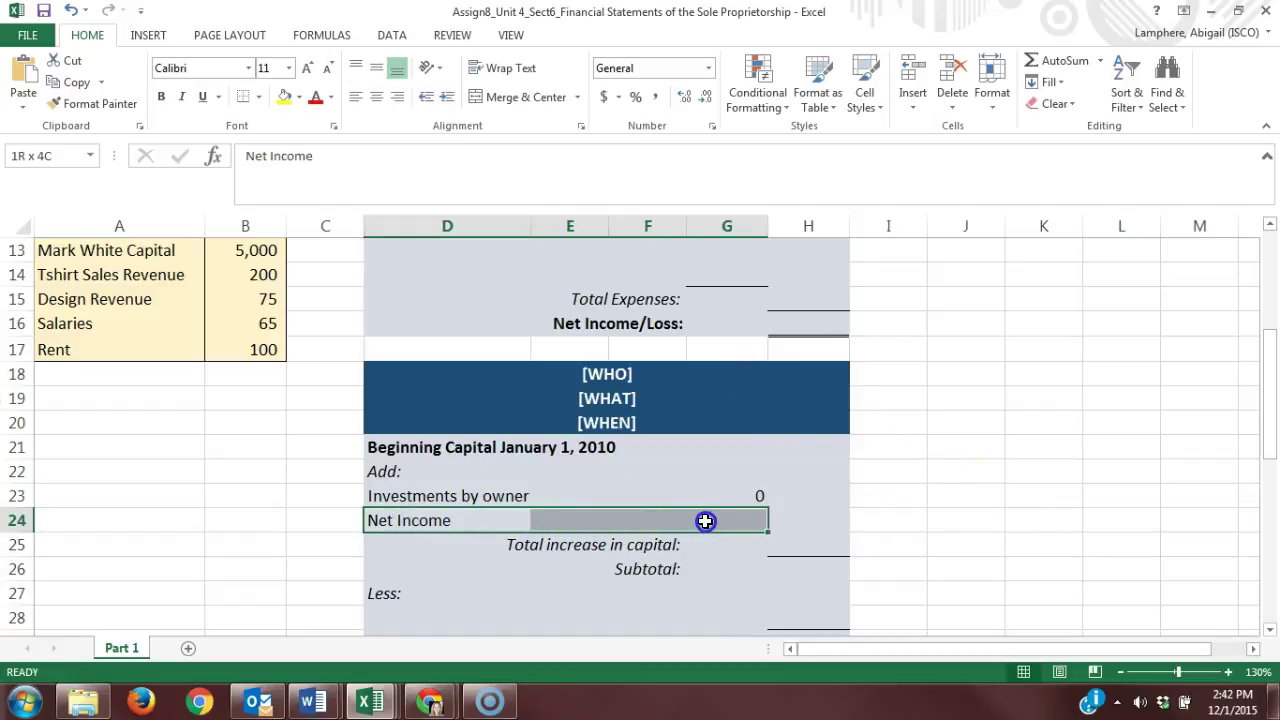
click(714, 520)
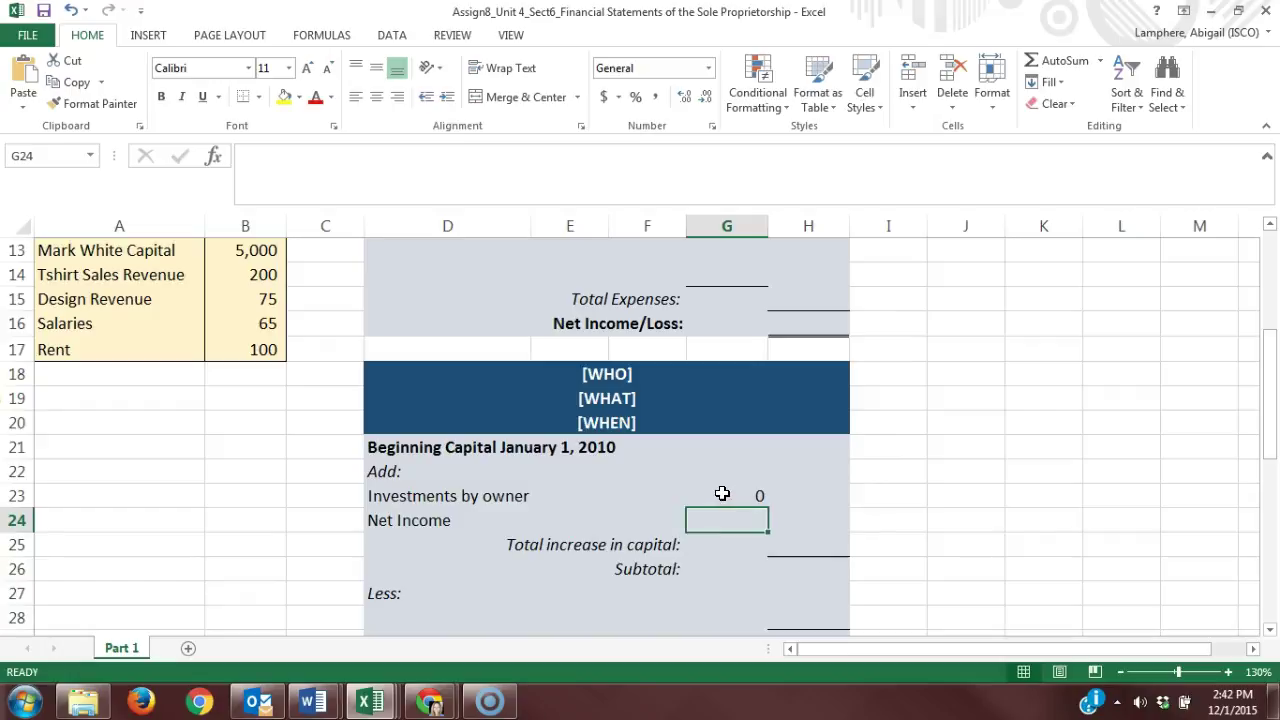
Examine how the additions in G23:G24 lead to Total increase in capital H25, and how H21 and H25 lead to Subtotal H26
drag(722, 494, 724, 526)
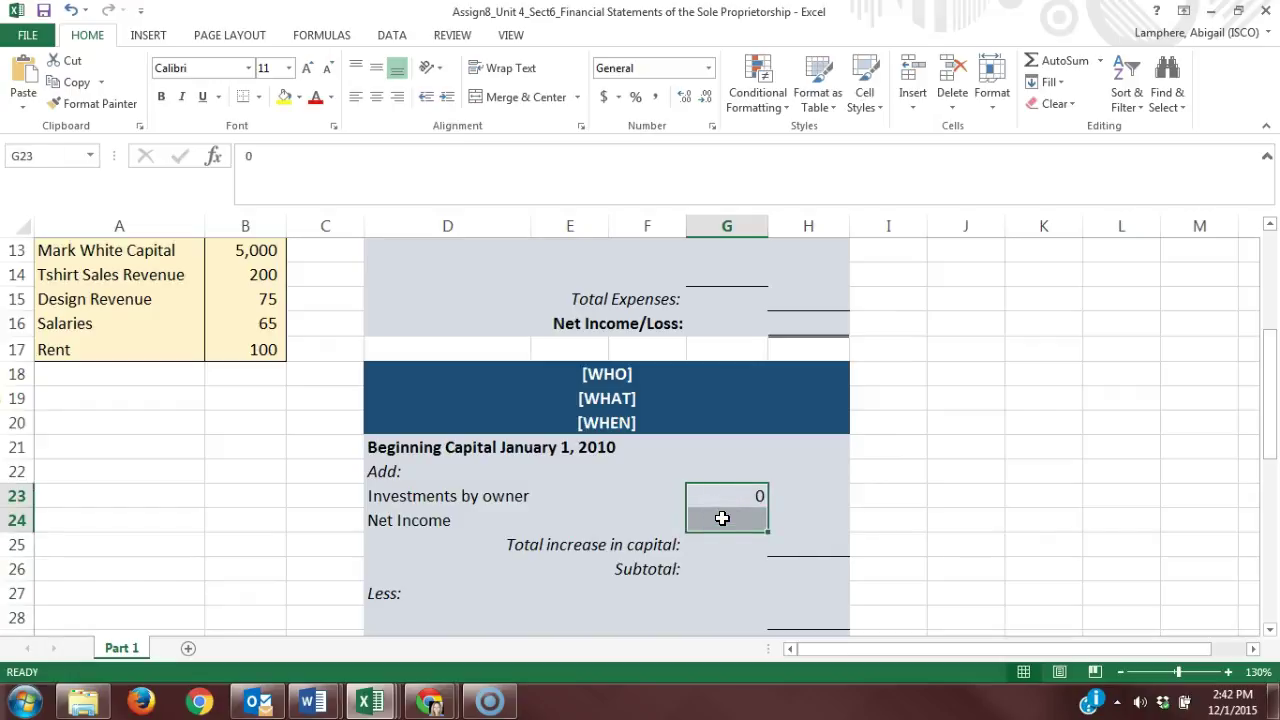
click(827, 551)
click(822, 545)
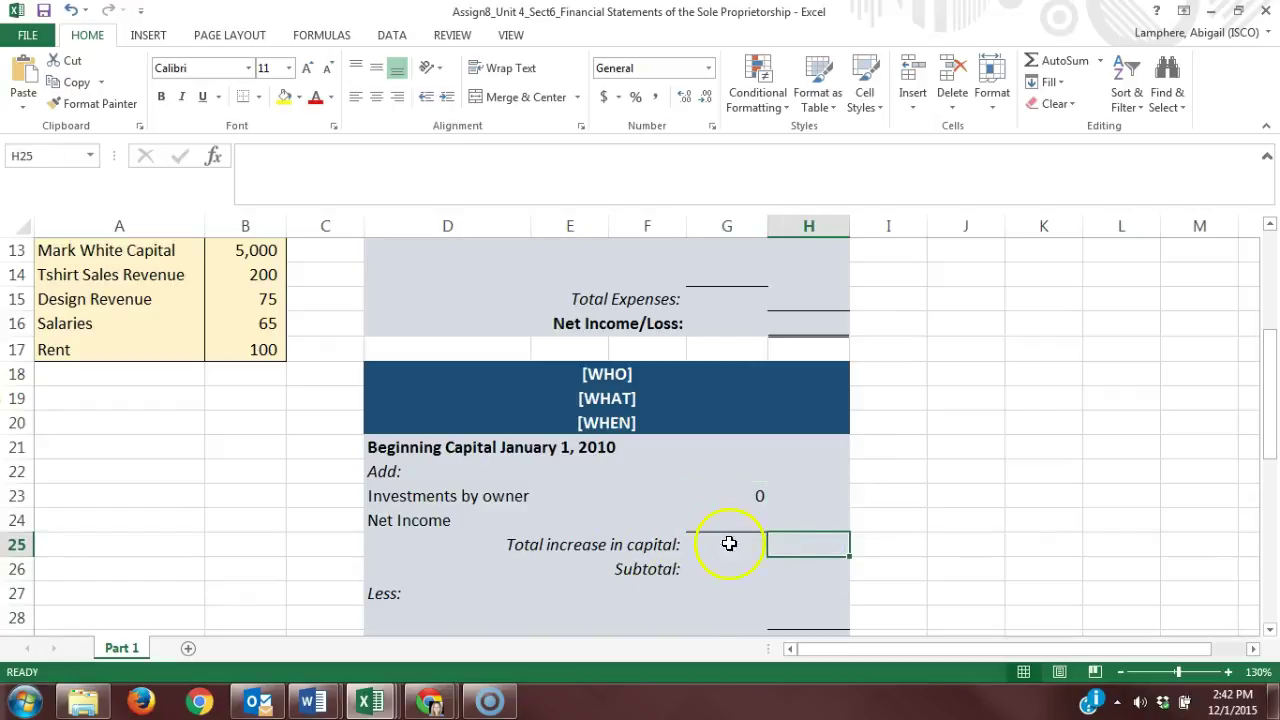
click(817, 442)
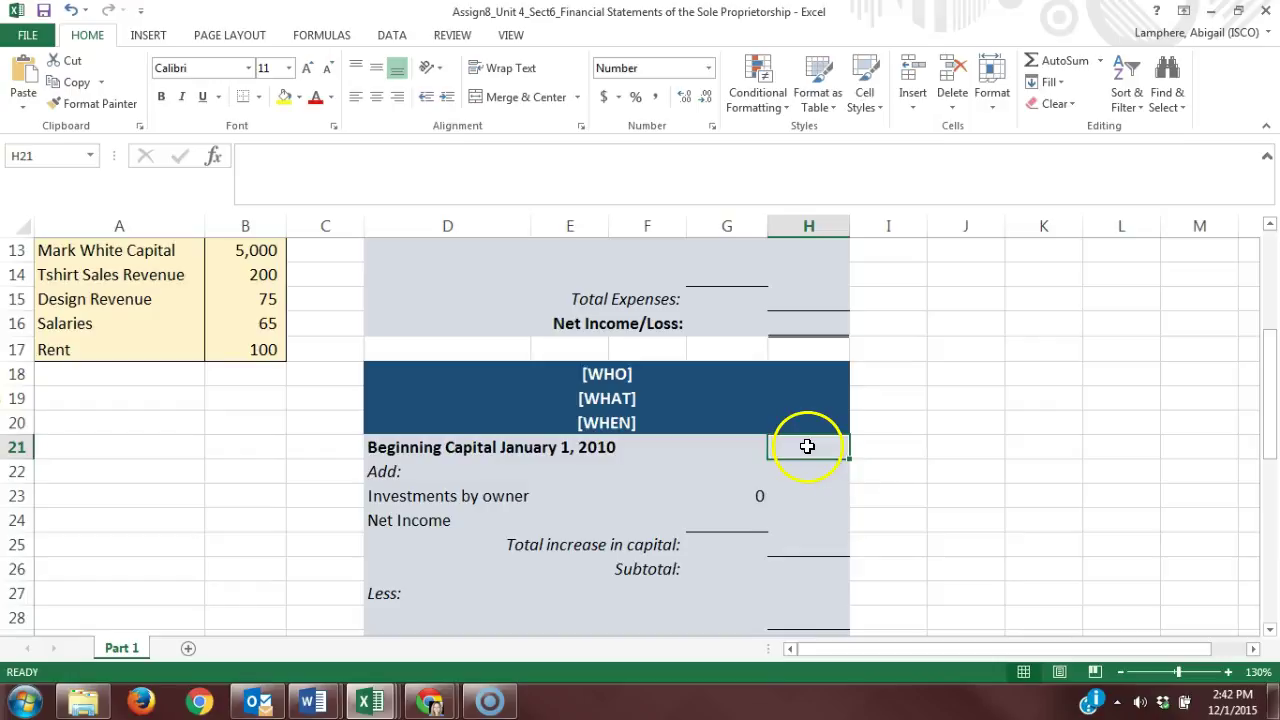
click(807, 547)
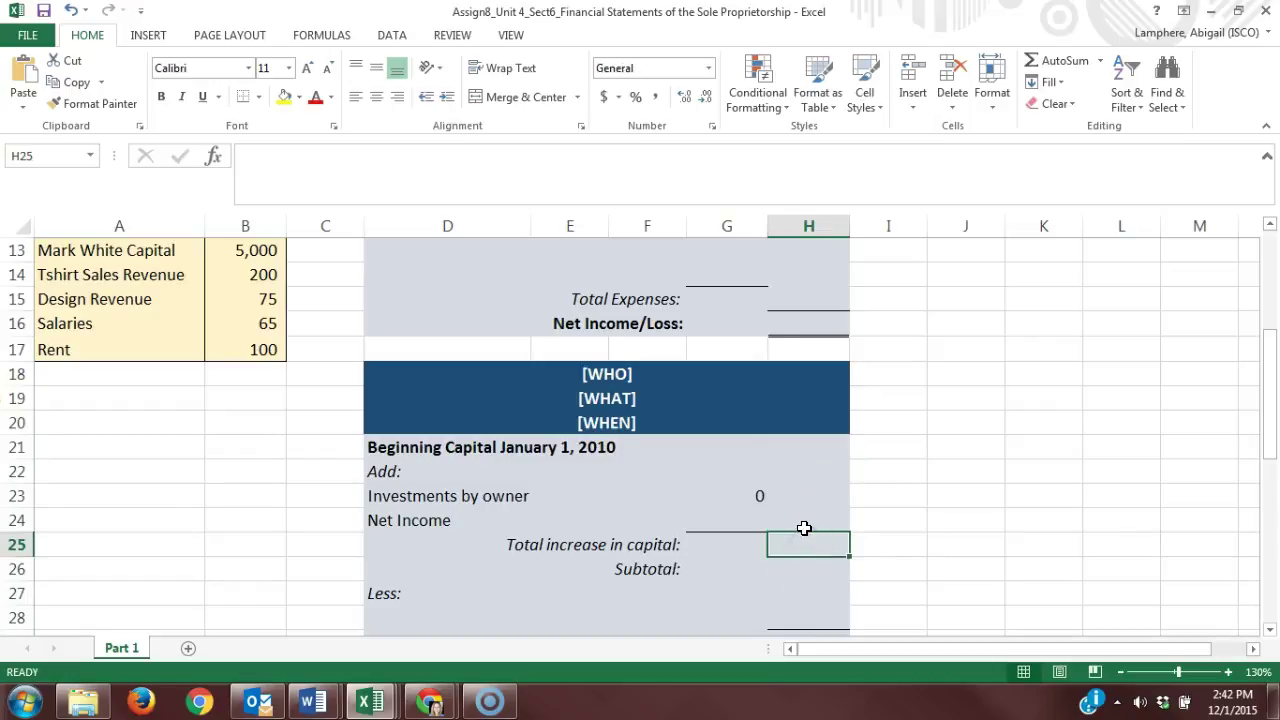
scroll(808, 528, down, 1)
click(811, 494)
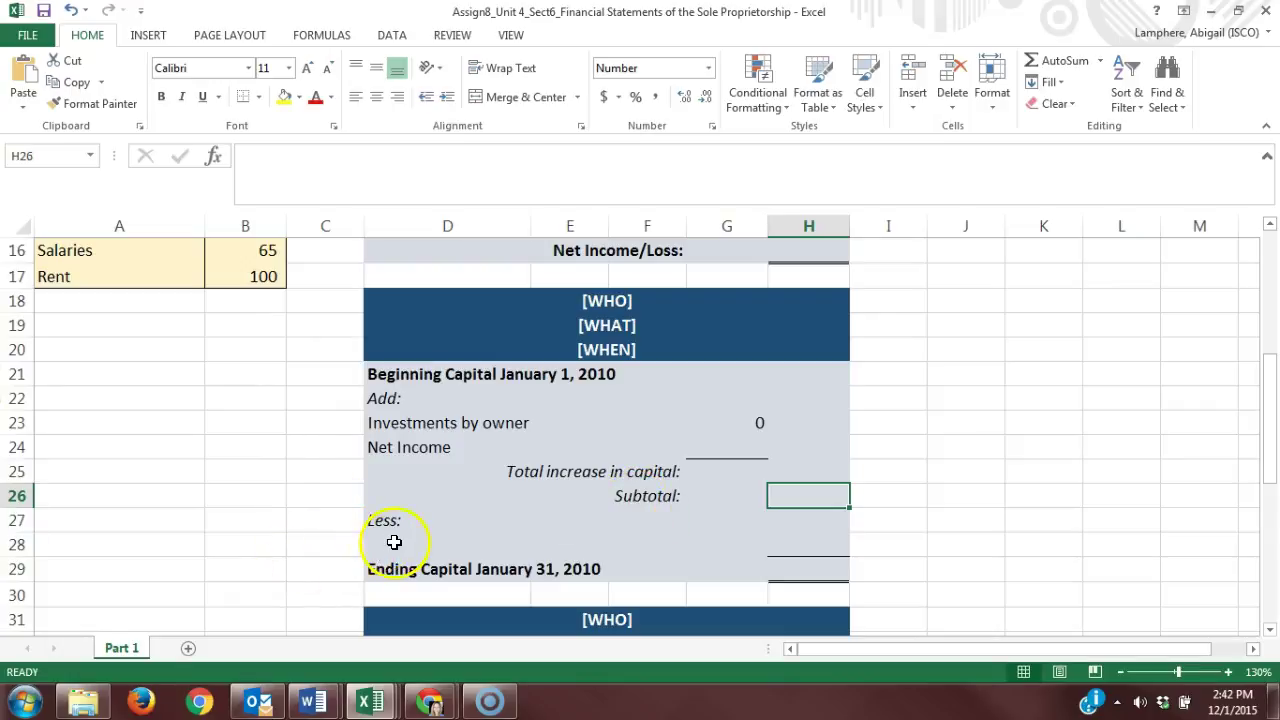
Match the capital statement's Less row, cells D28 and H28, with the owner's drawing account in the ledger balances
click(394, 541)
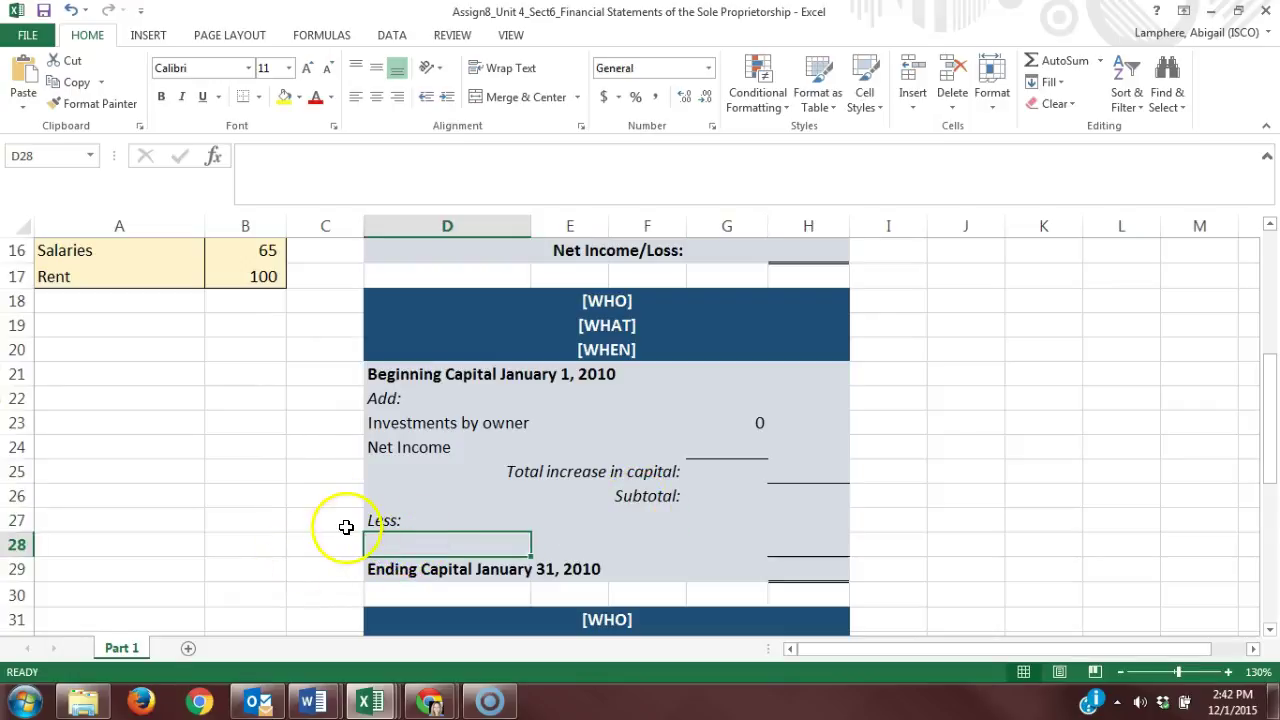
scroll(252, 511, up, 3)
scroll(252, 511, up, 1)
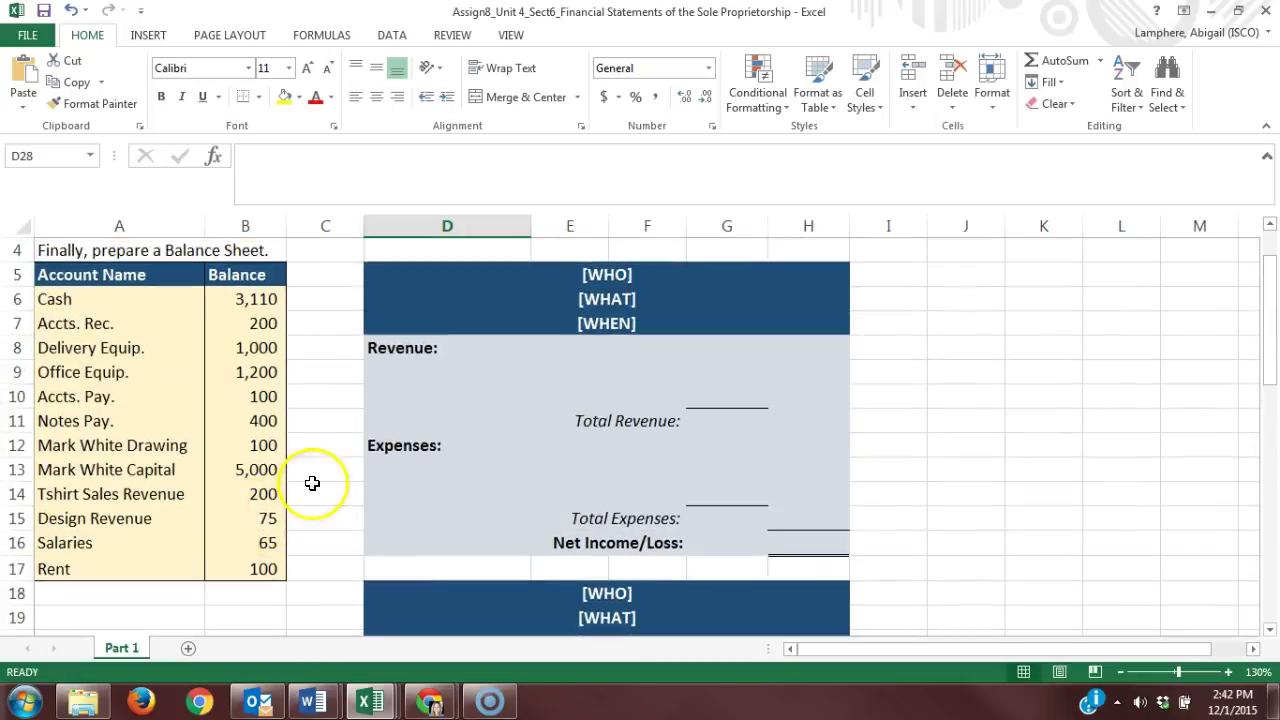
drag(77, 447, 237, 445)
scroll(329, 521, down, 4)
scroll(329, 521, down, 1)
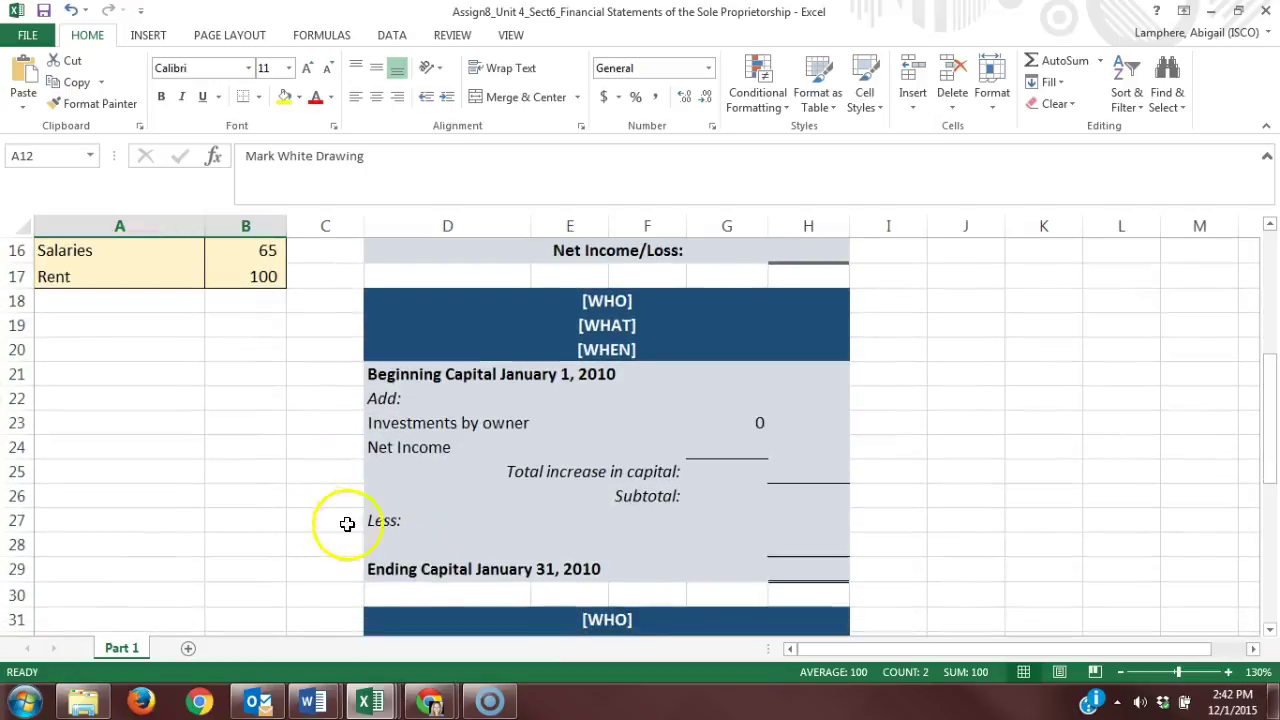
click(400, 544)
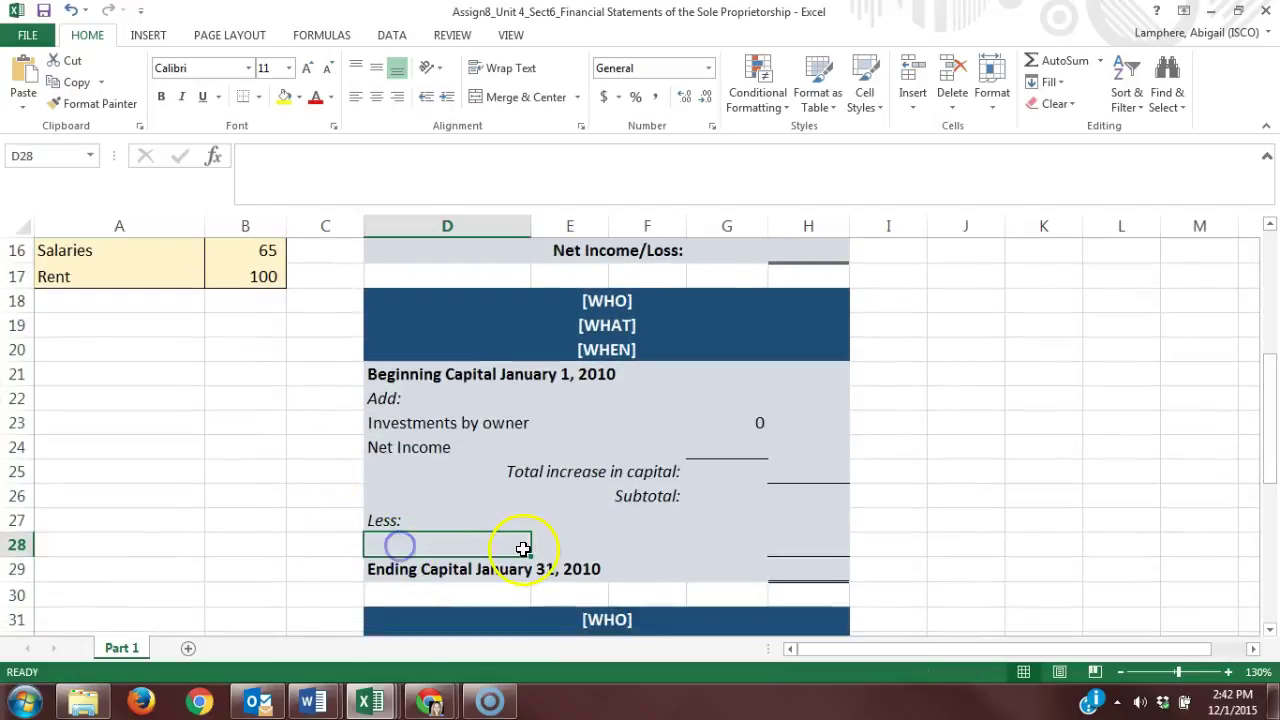
click(800, 545)
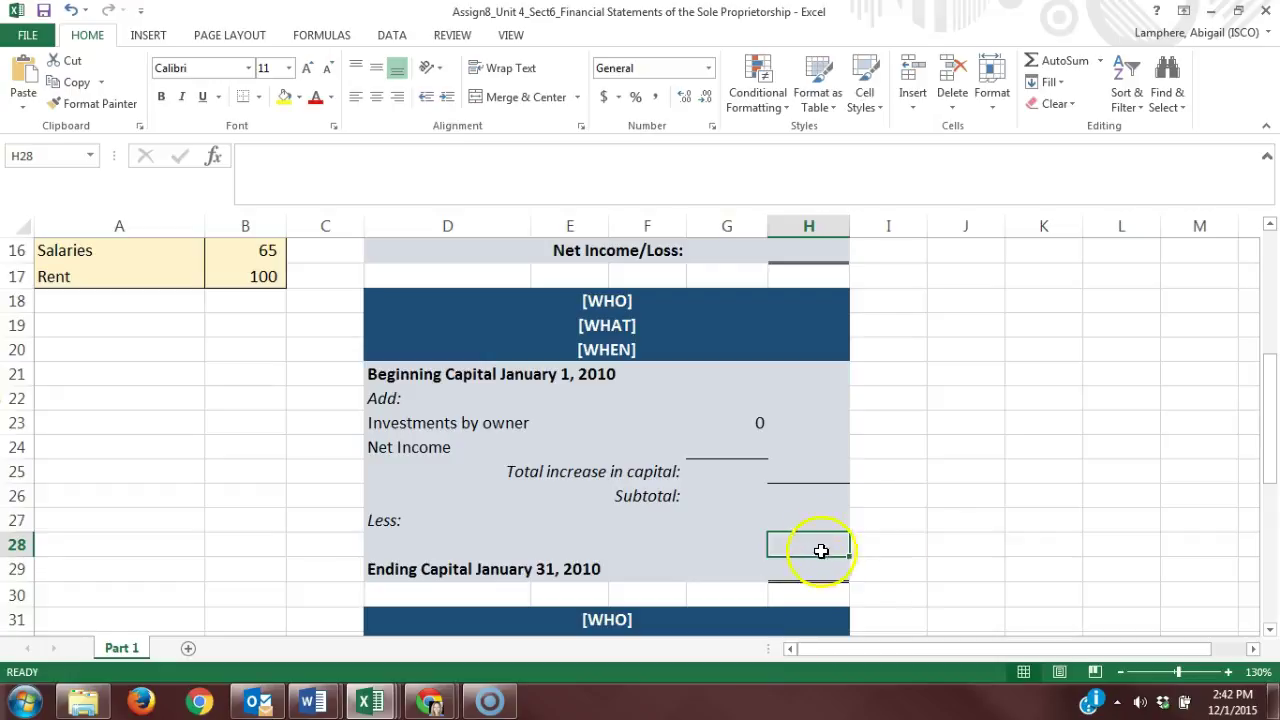
Review the range H21:H25 that feeds the capital statement's Subtotal cell H26
click(962, 548)
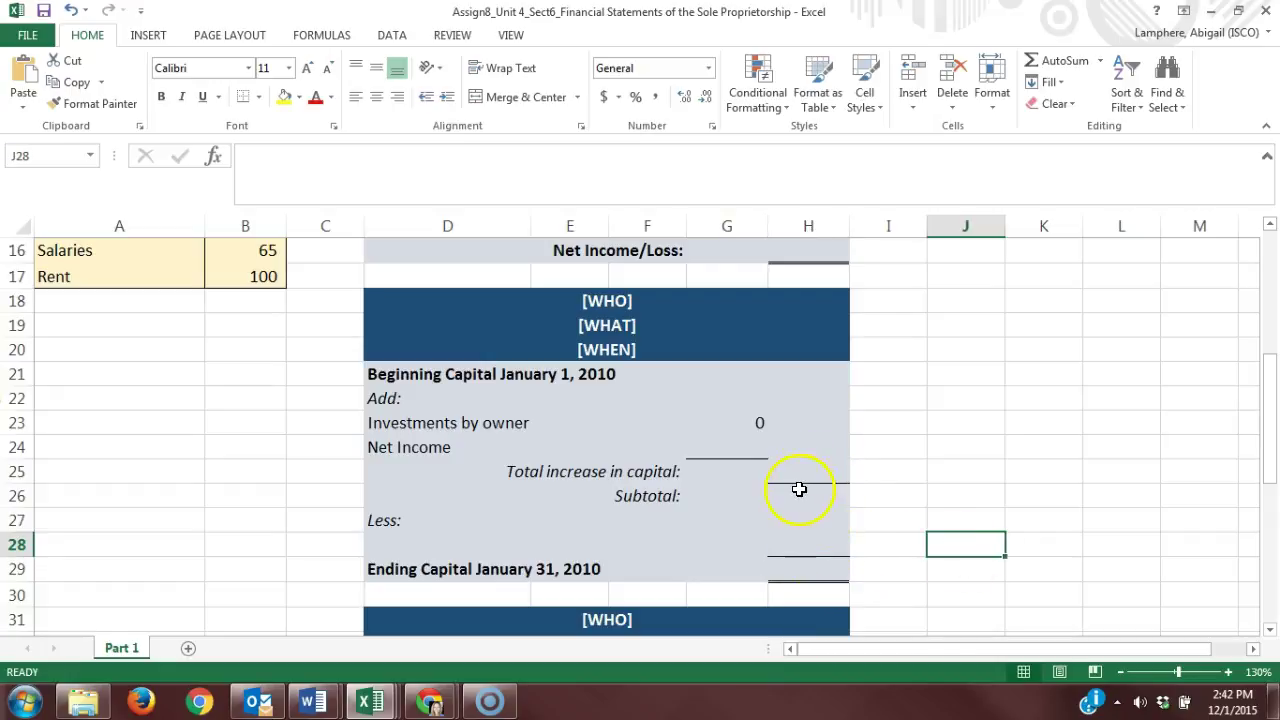
drag(818, 472, 817, 374)
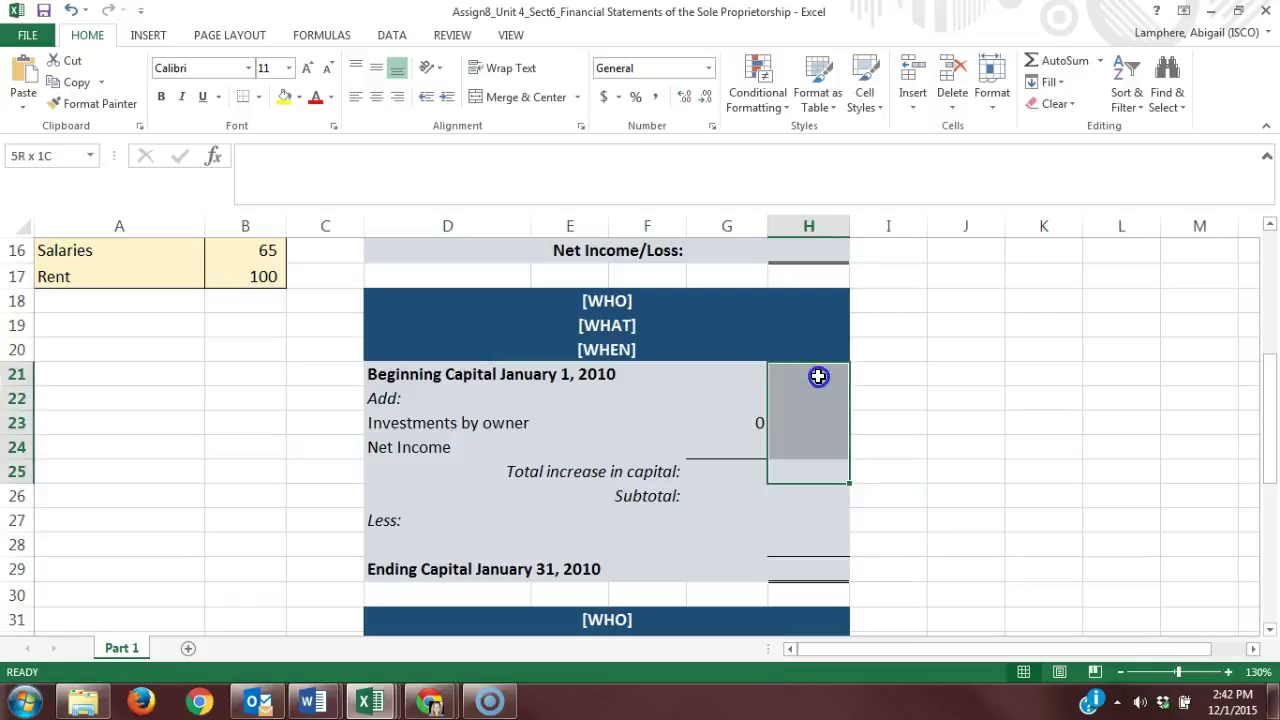
click(811, 496)
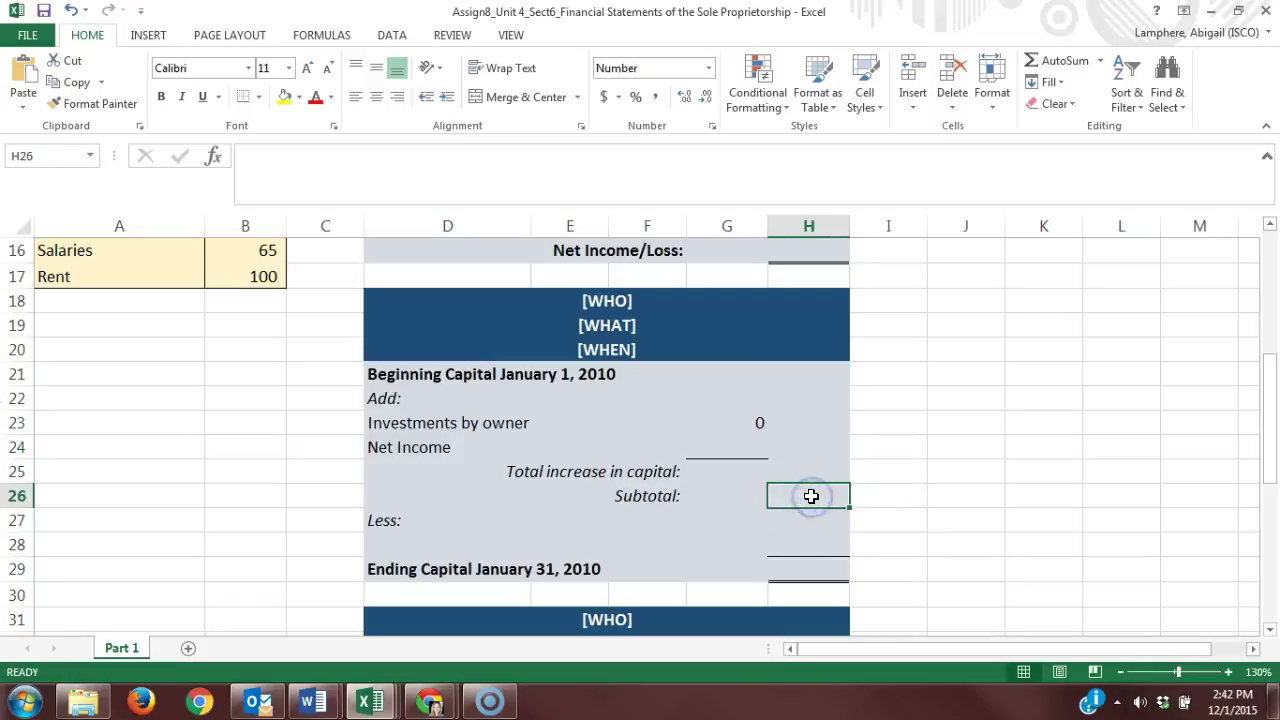
Examine how the capital statement's range H26:H28 leads to the Ending Capital cell H29
click(809, 559)
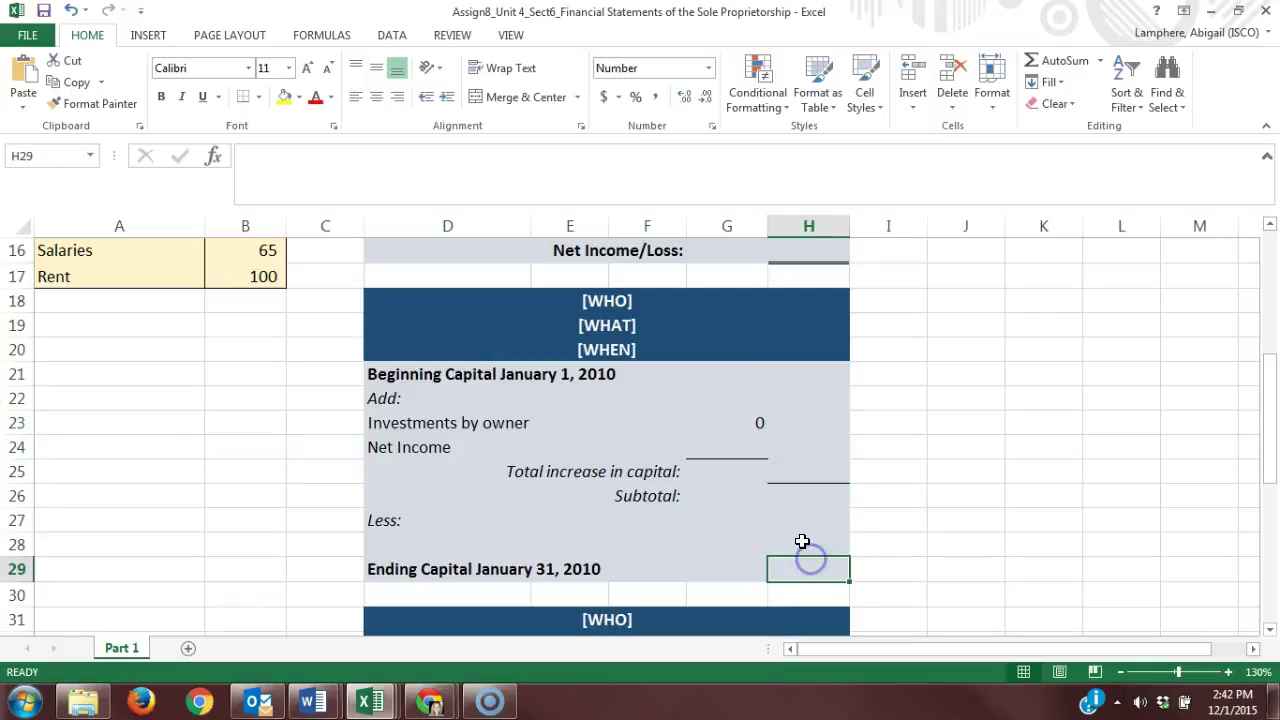
drag(802, 541, 803, 491)
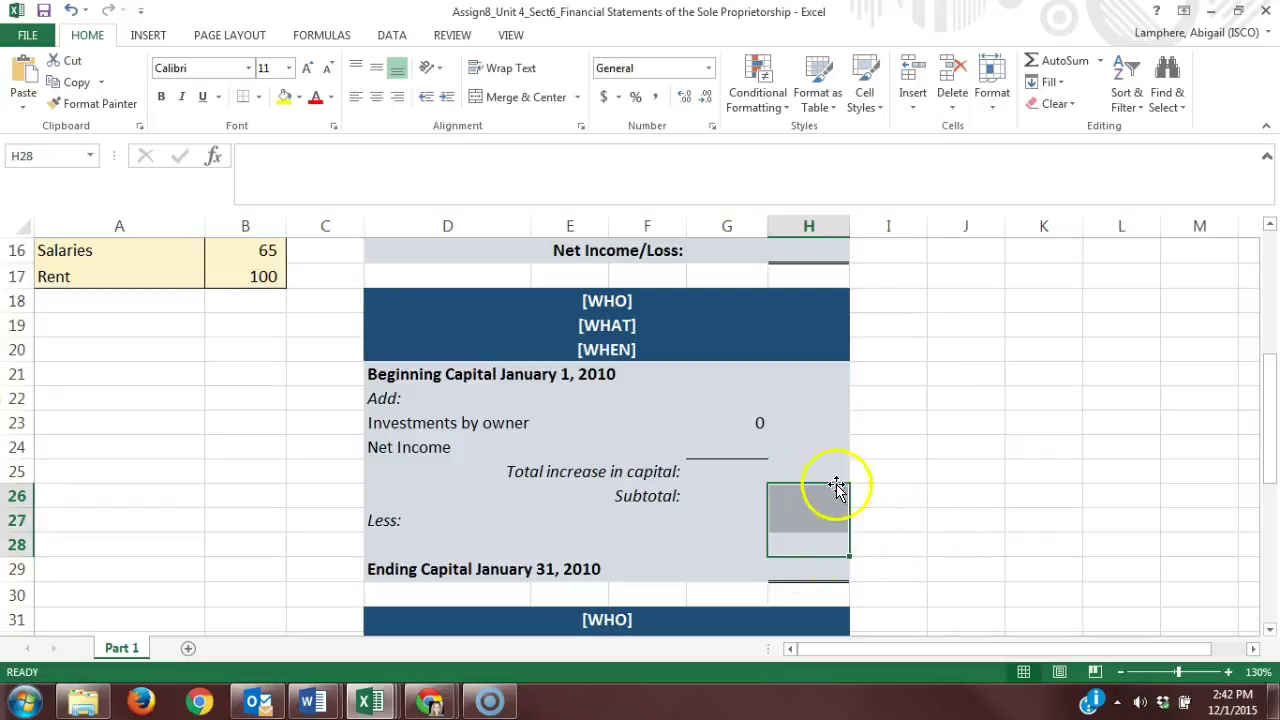
click(890, 492)
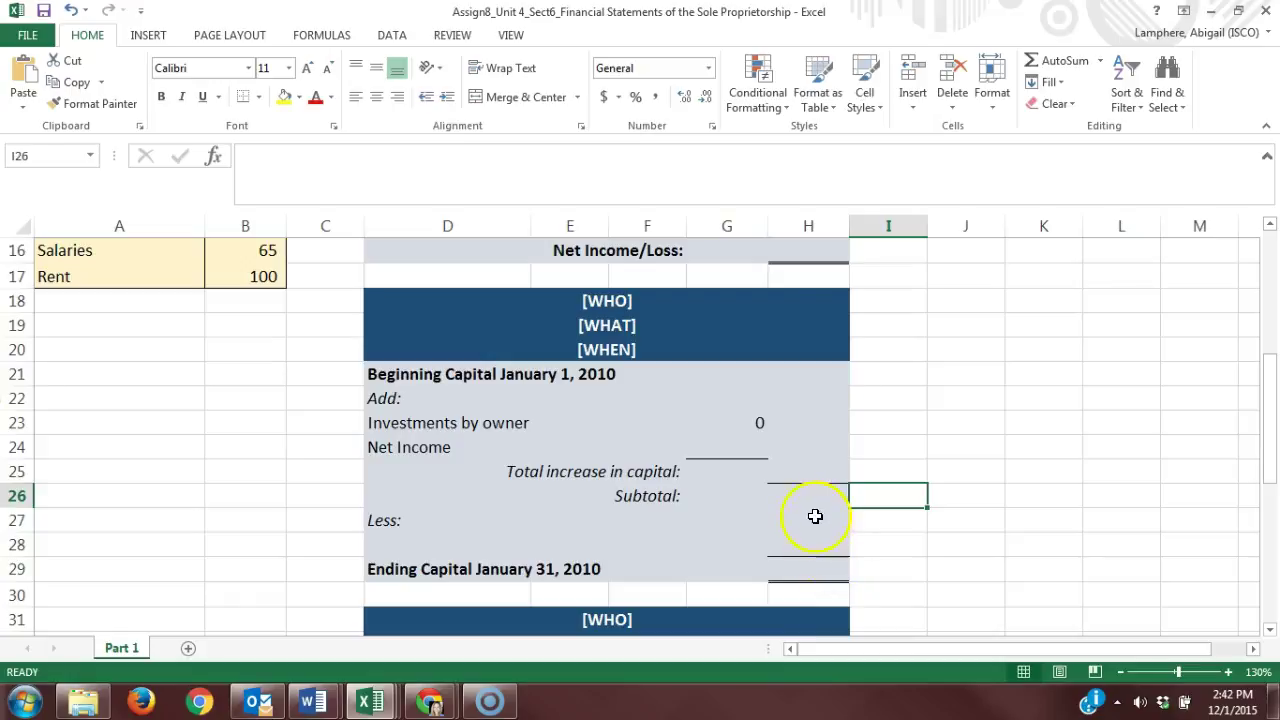
Trace the capital statement from Beginning Capital H21 through Subtotal H26 and the Less amount H28 to the Ending Capital row 29
click(806, 372)
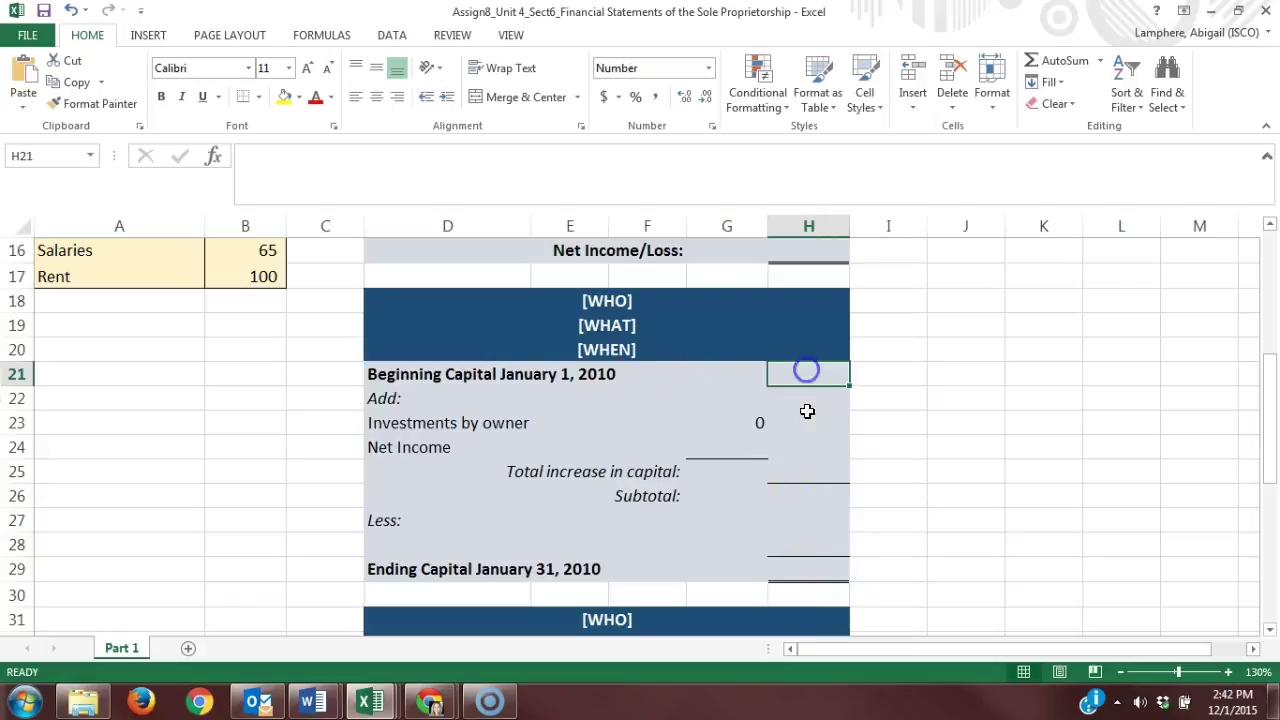
click(797, 496)
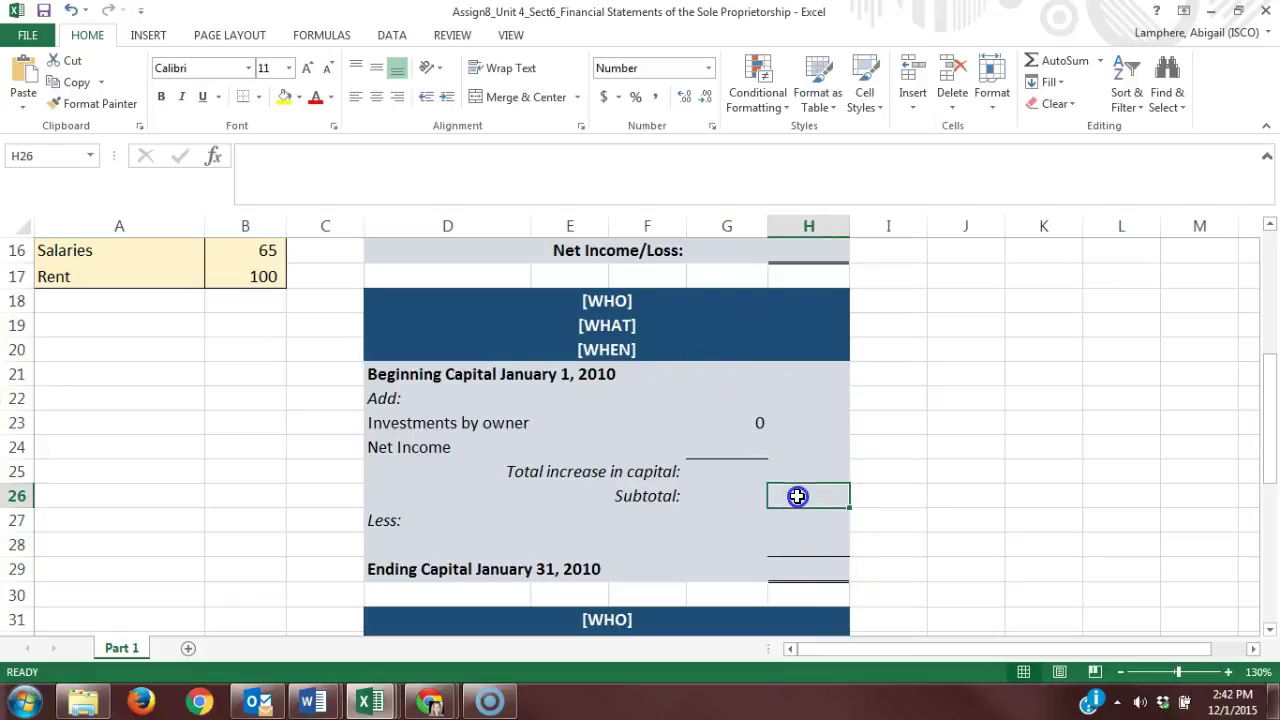
click(800, 547)
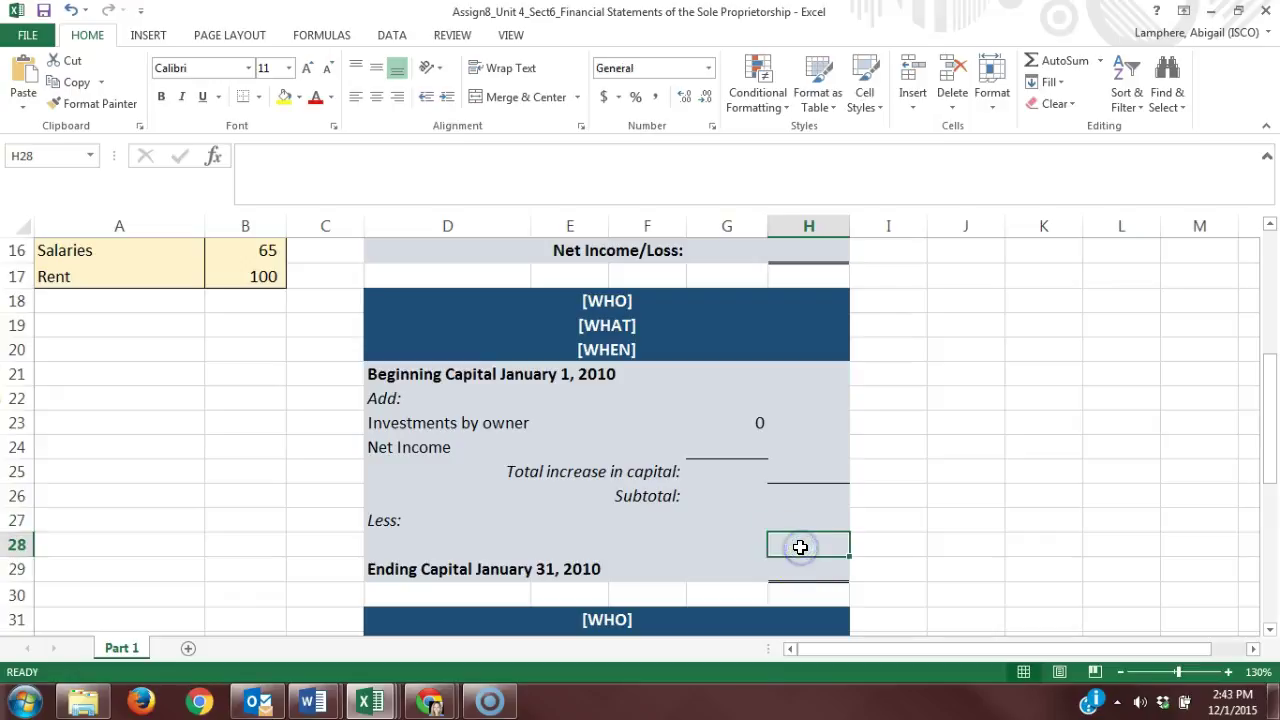
click(808, 571)
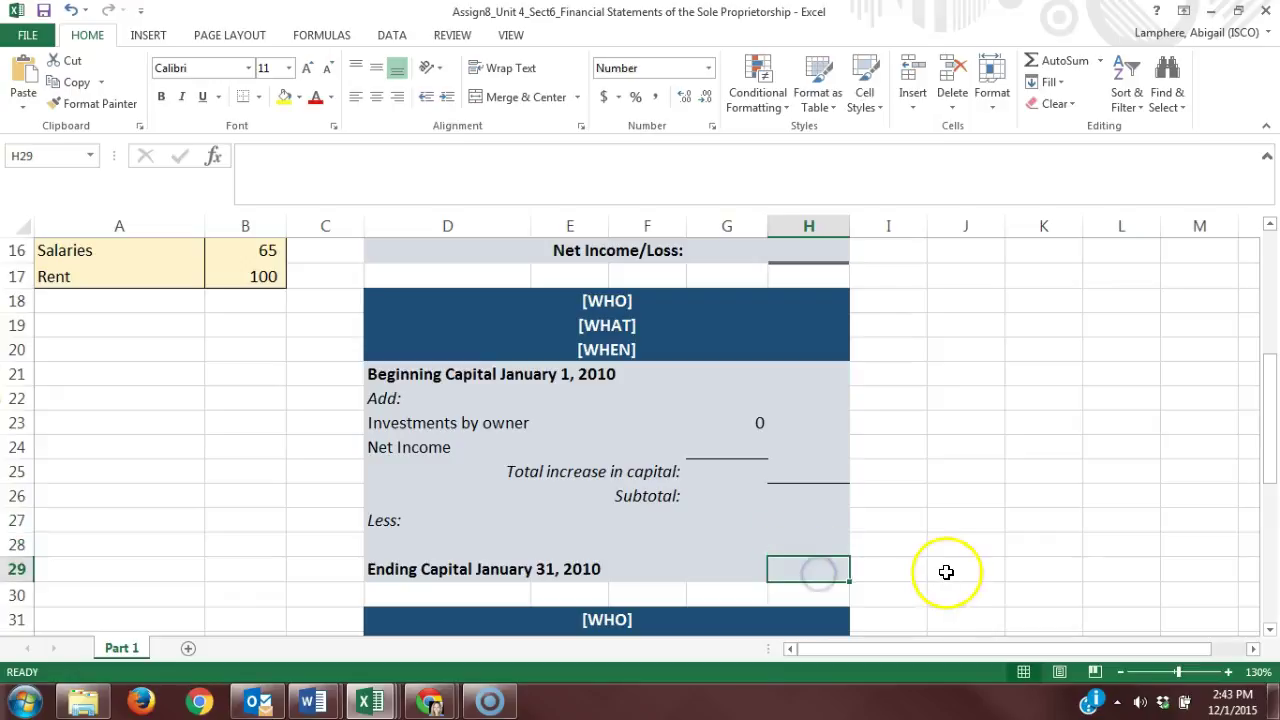
click(622, 570)
click(763, 568)
click(776, 569)
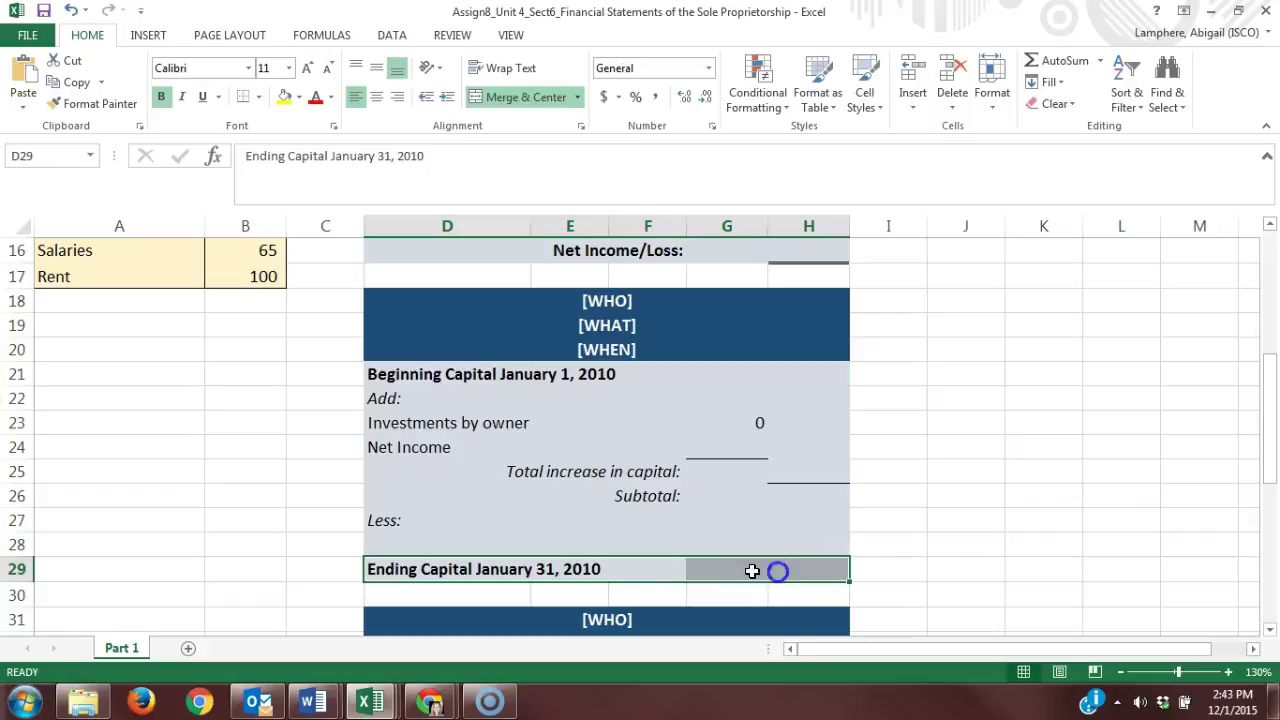
click(974, 536)
Review the balance sheet's Assets section: account names in D35:F38, amounts in G35:G38 and Total Assets in H39
scroll(935, 527, down, 2)
scroll(935, 527, down, 2)
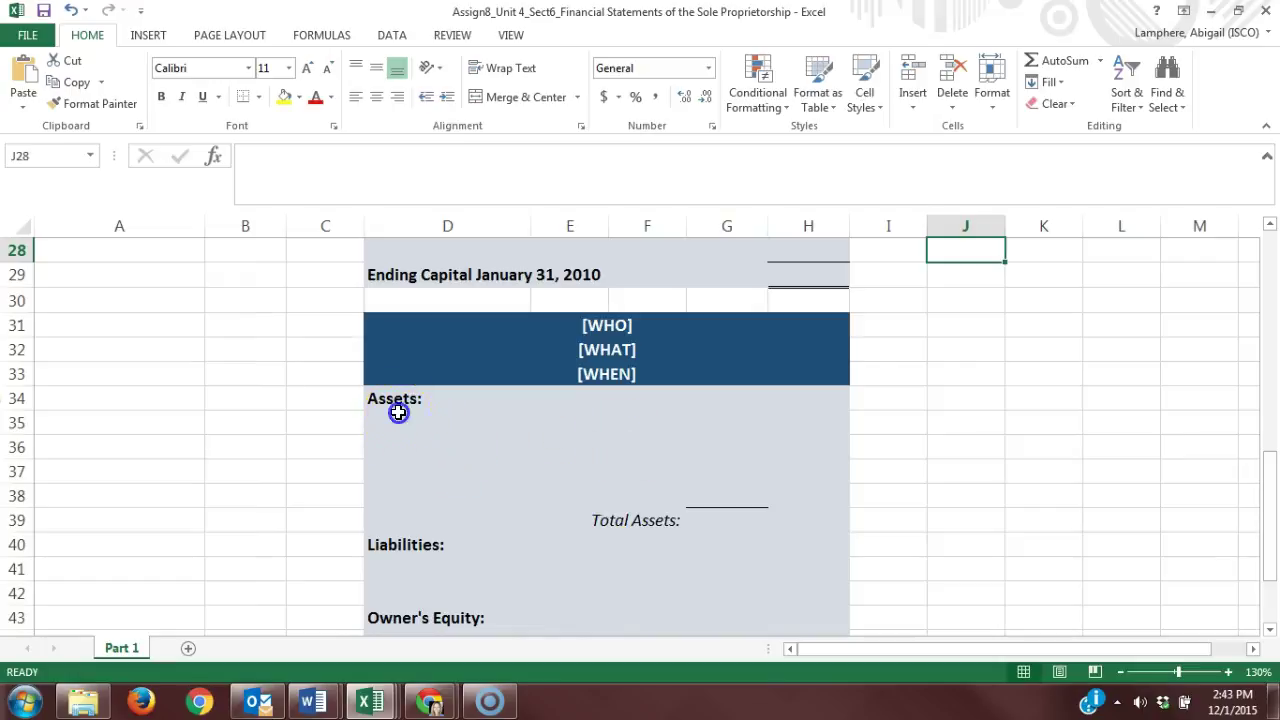
drag(398, 412, 409, 491)
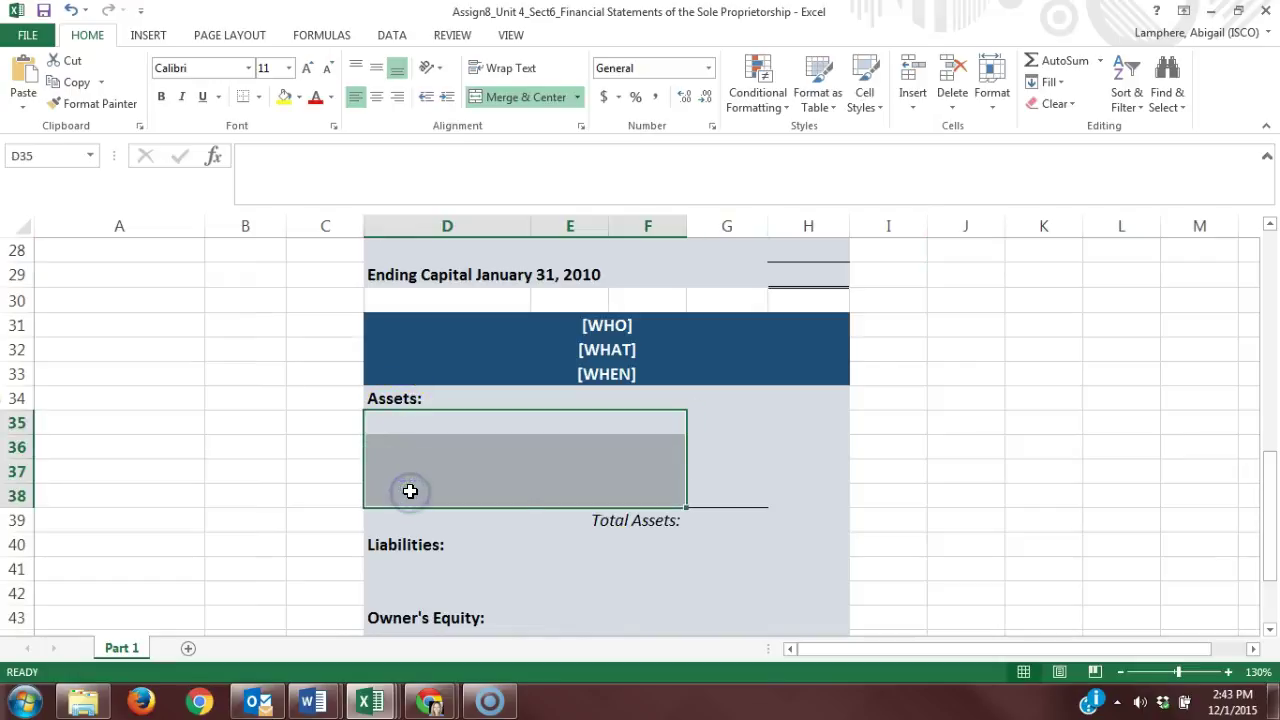
drag(729, 418, 735, 497)
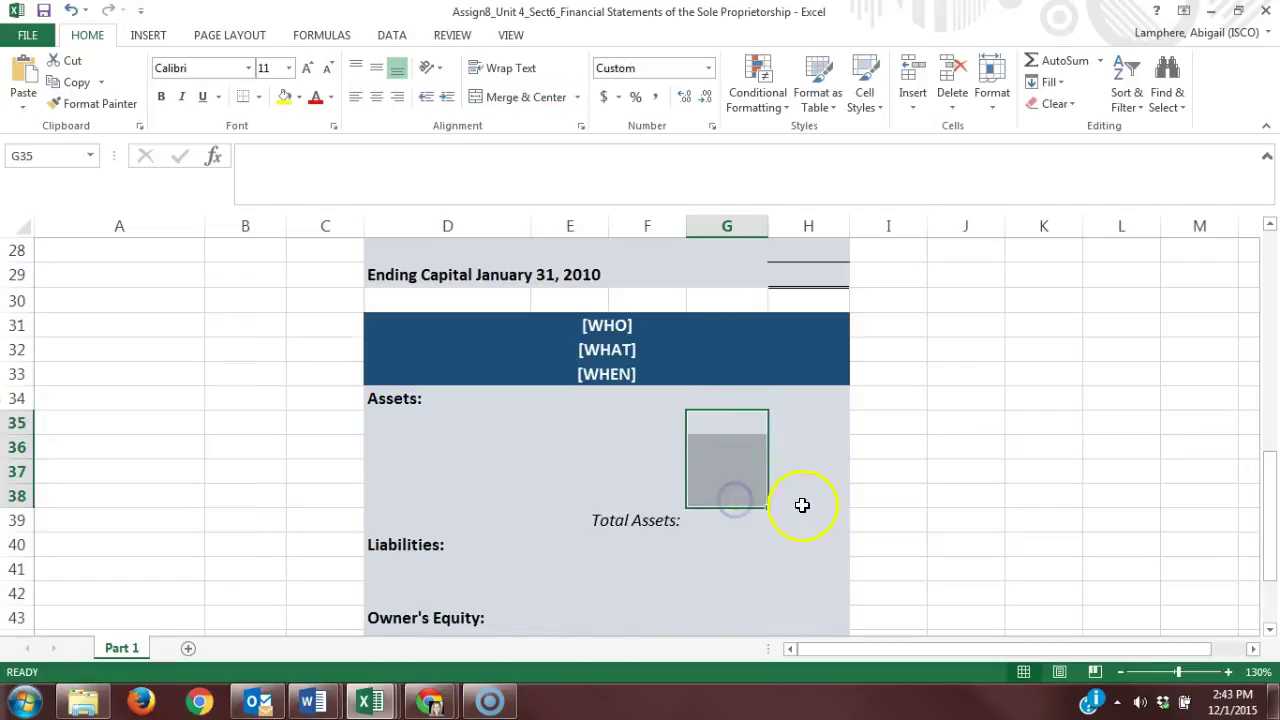
scroll(805, 507, down, 1)
click(815, 444)
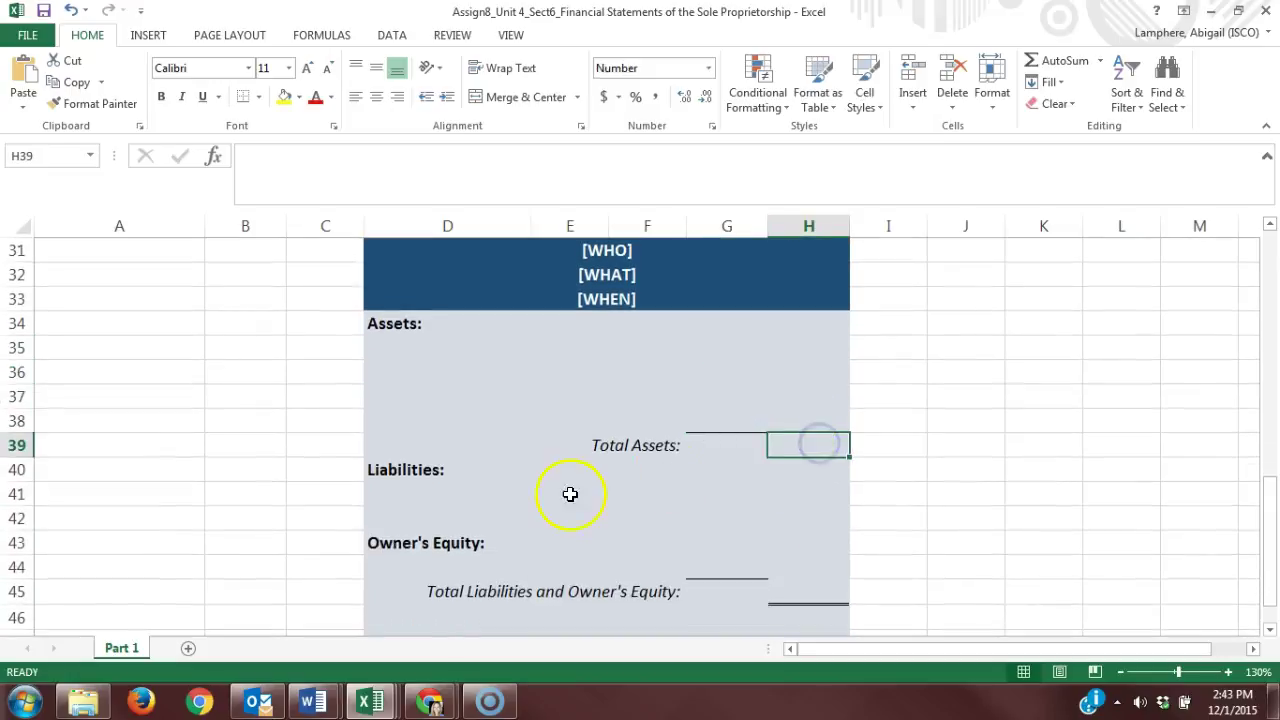
Review the Liabilities lines in rows 41 and 42, the Owner's Equity line in row 44, and their combined total cell H45
drag(424, 484, 424, 516)
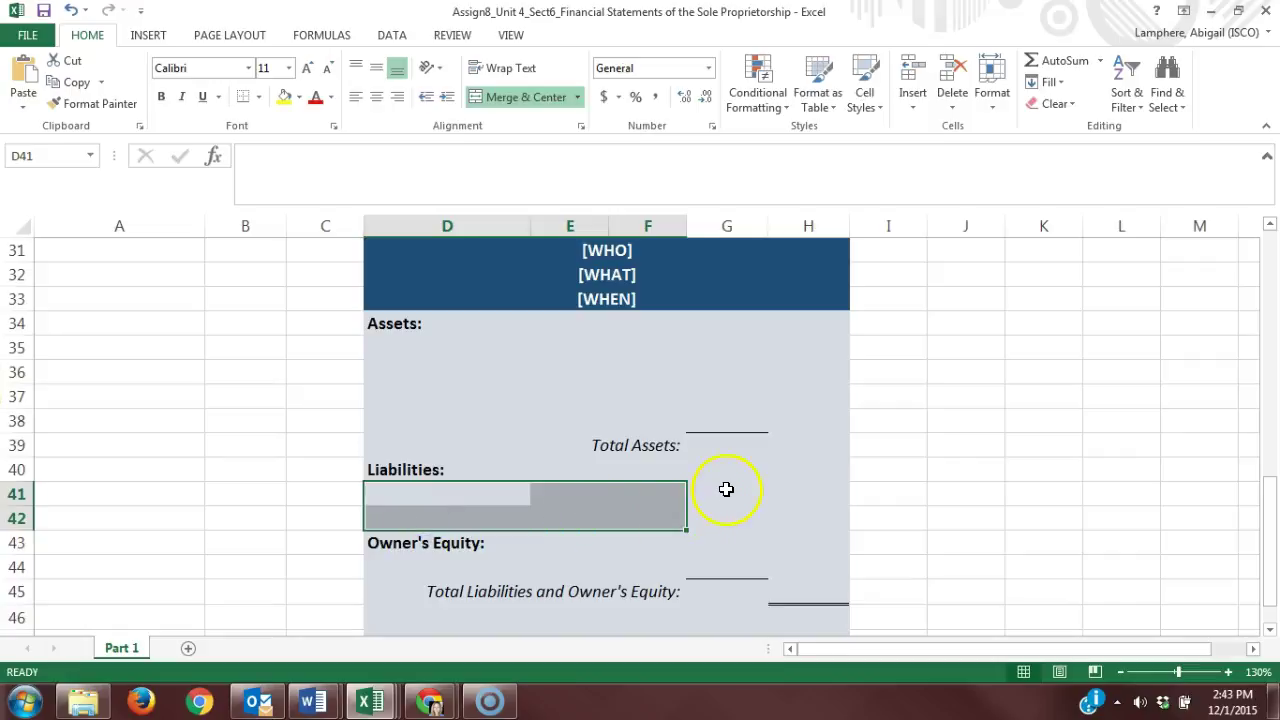
drag(726, 490, 726, 518)
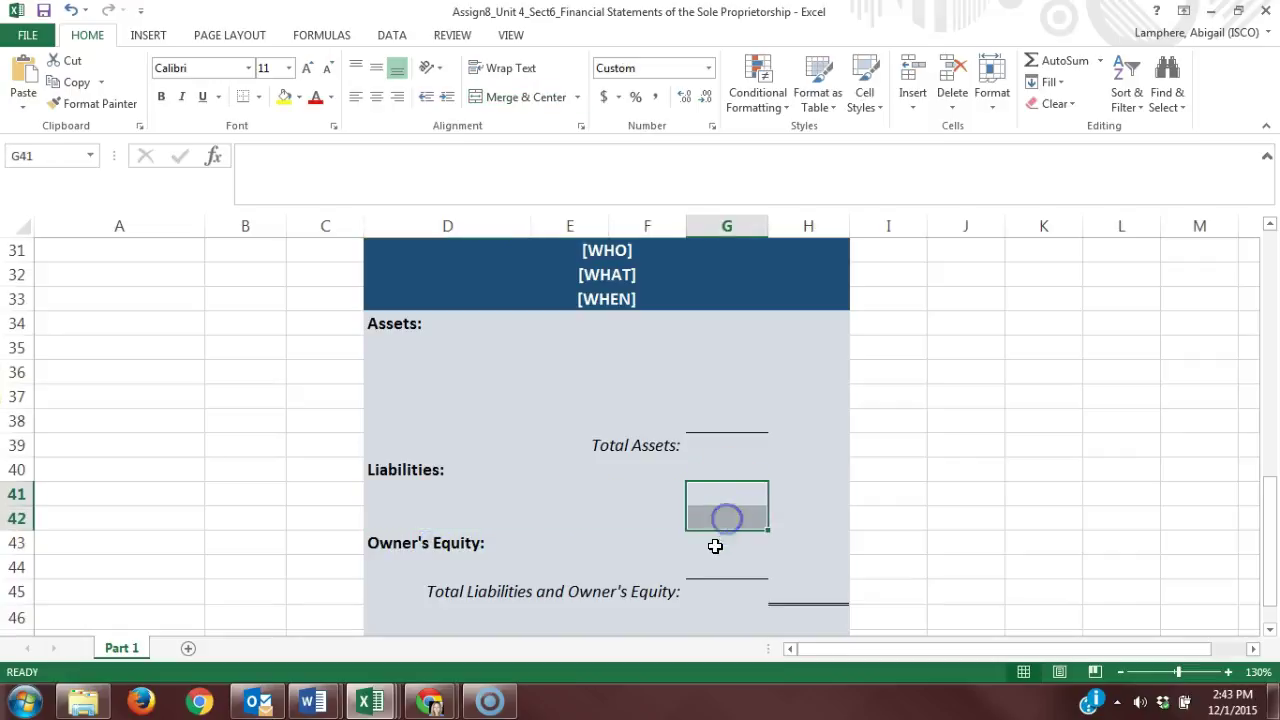
click(454, 562)
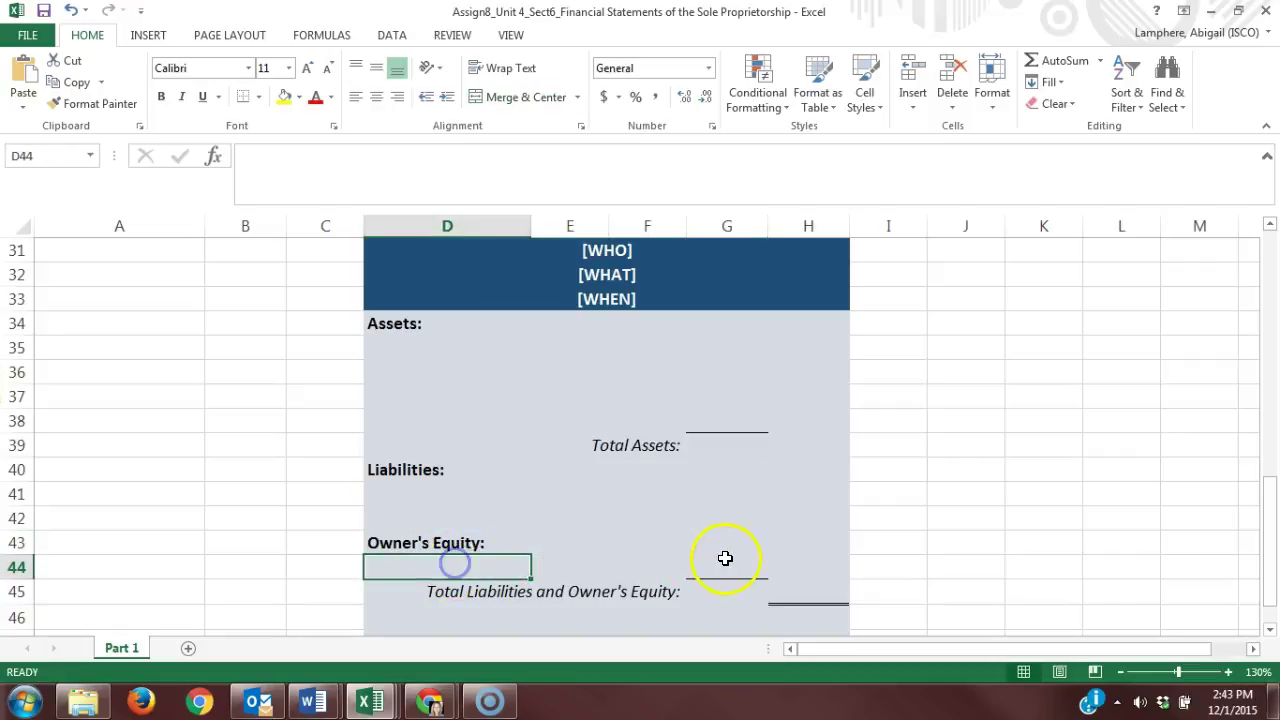
click(725, 560)
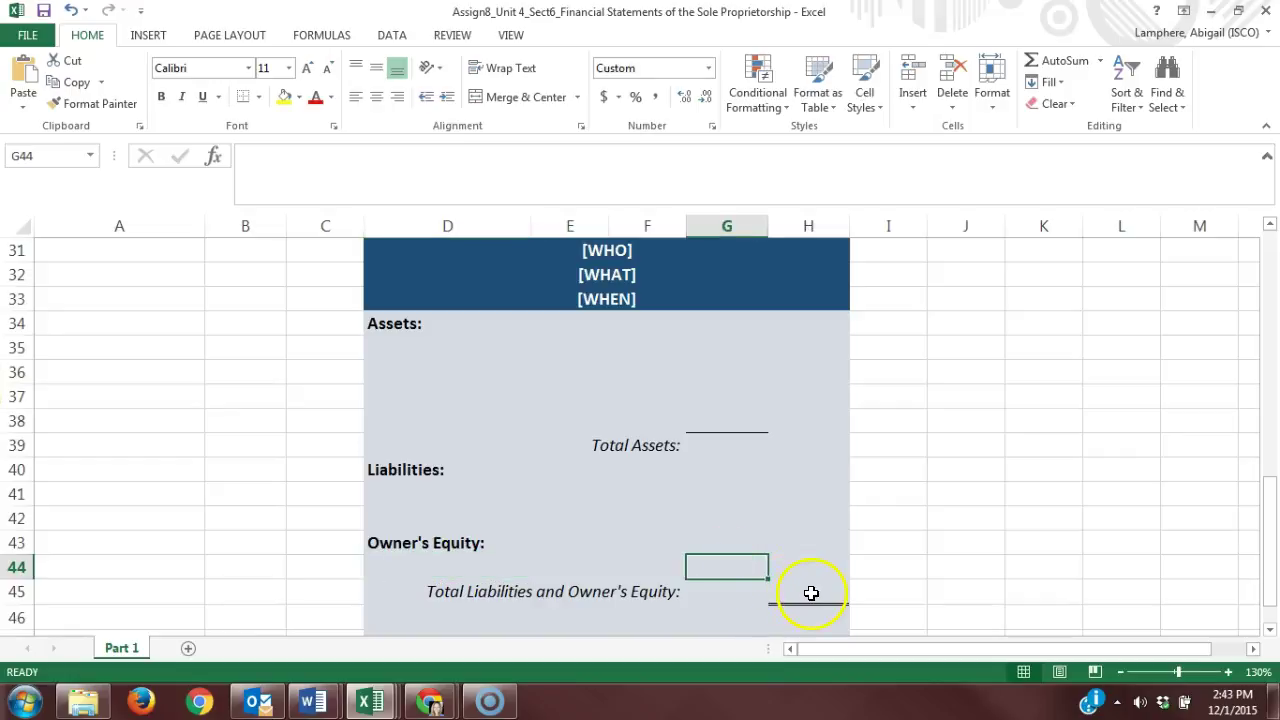
click(809, 593)
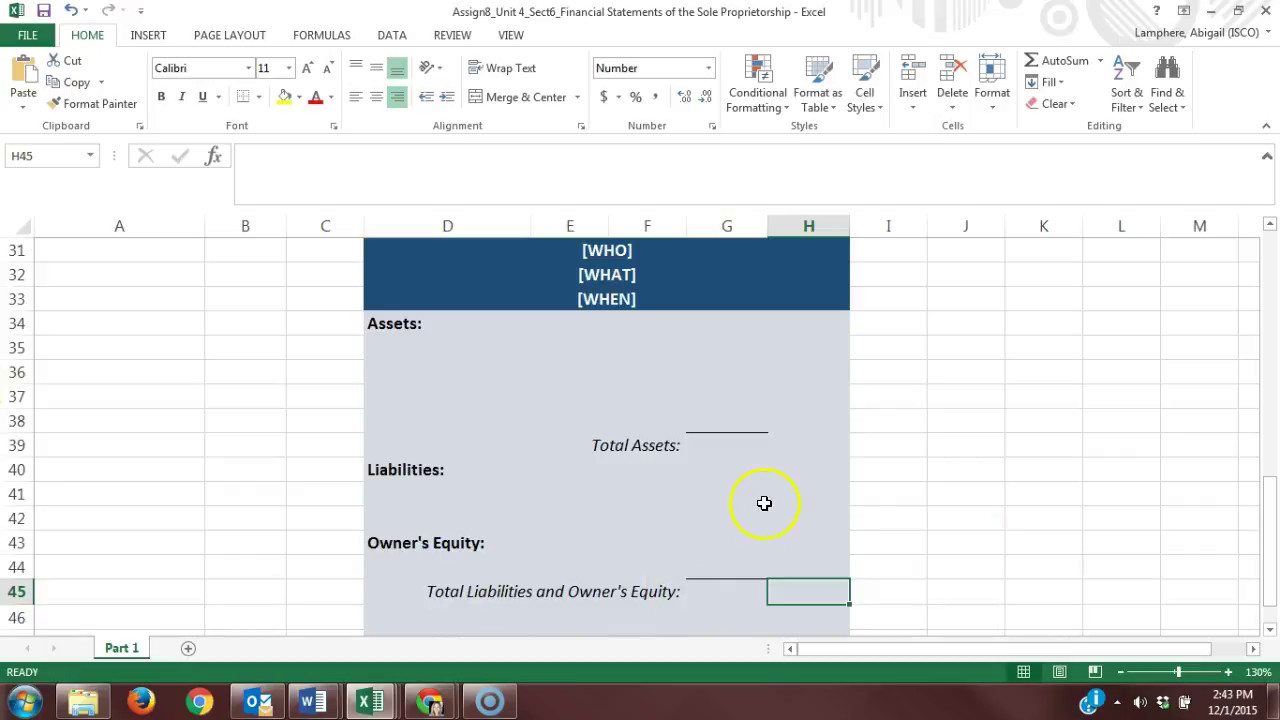
Compare Total Assets H39 with Total Liabilities and Owner's Equity H45, checking the liability and equity lines that feed H45
click(812, 438)
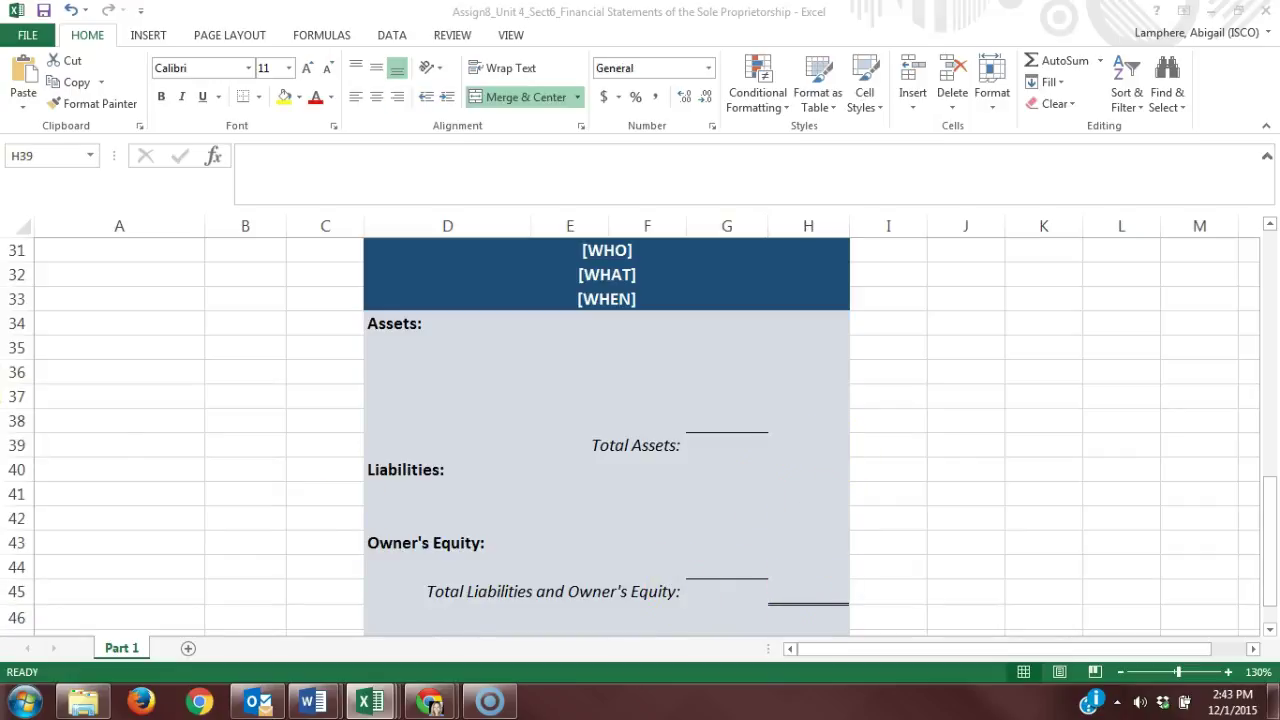
click(810, 592)
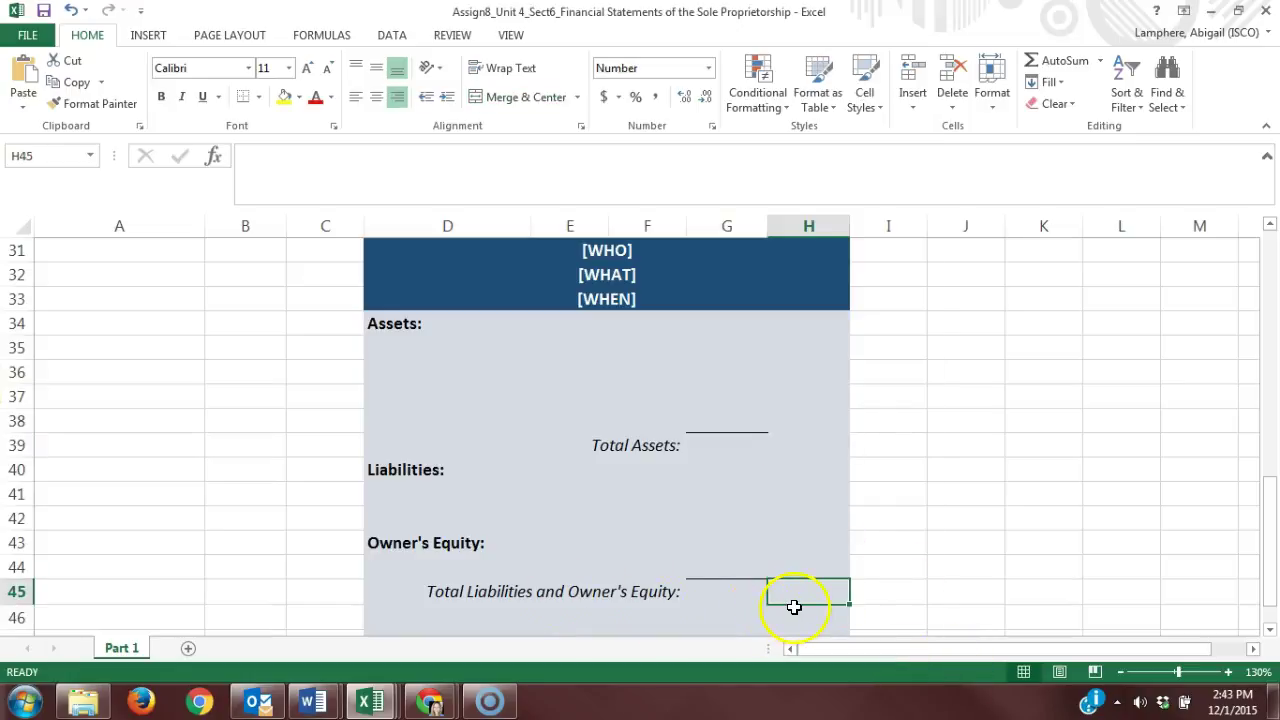
drag(406, 503, 406, 523)
click(407, 561)
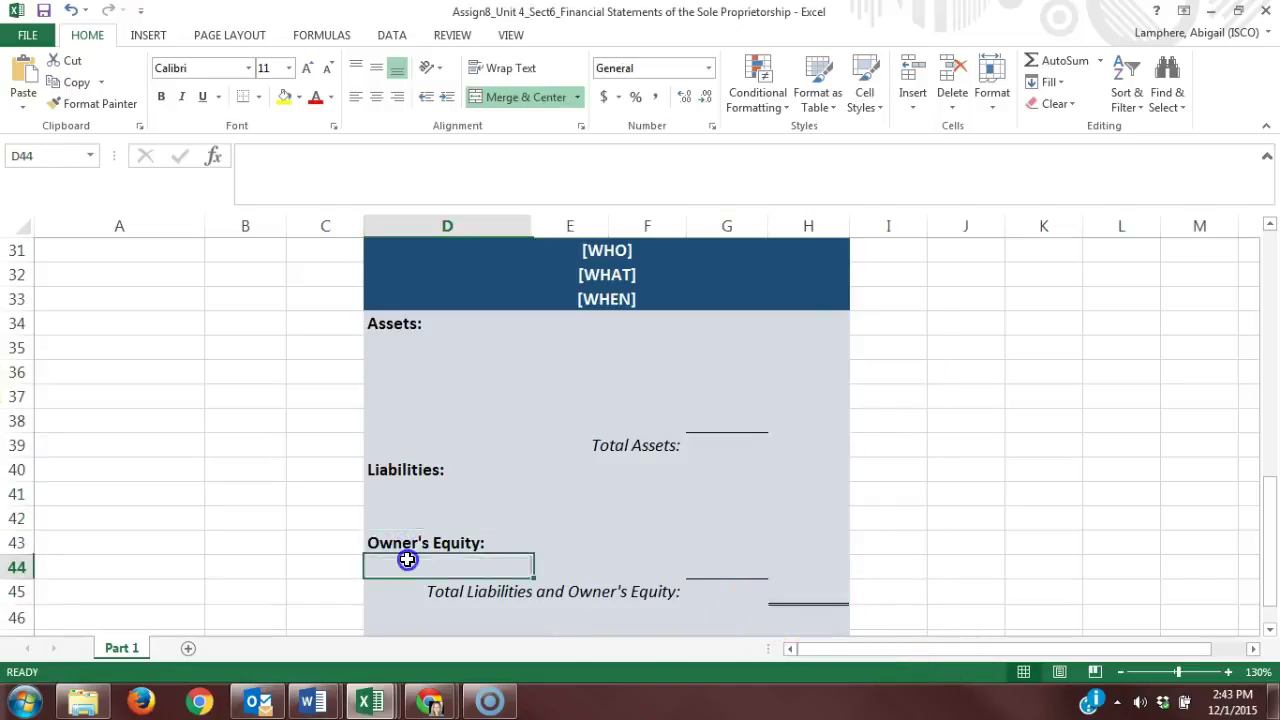
Highlight the Total Liabilities and Owner's Equity cell H45 and the Total Assets cell H39 with yellow fill
click(813, 592)
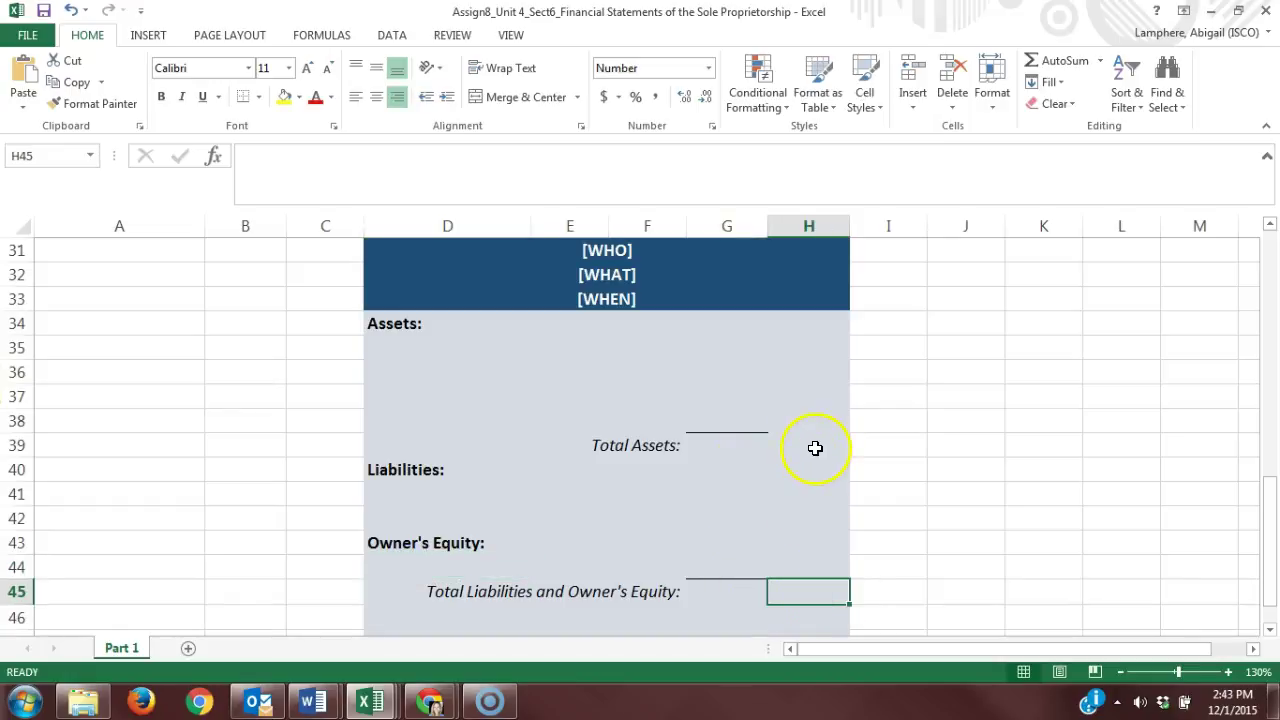
click(285, 96)
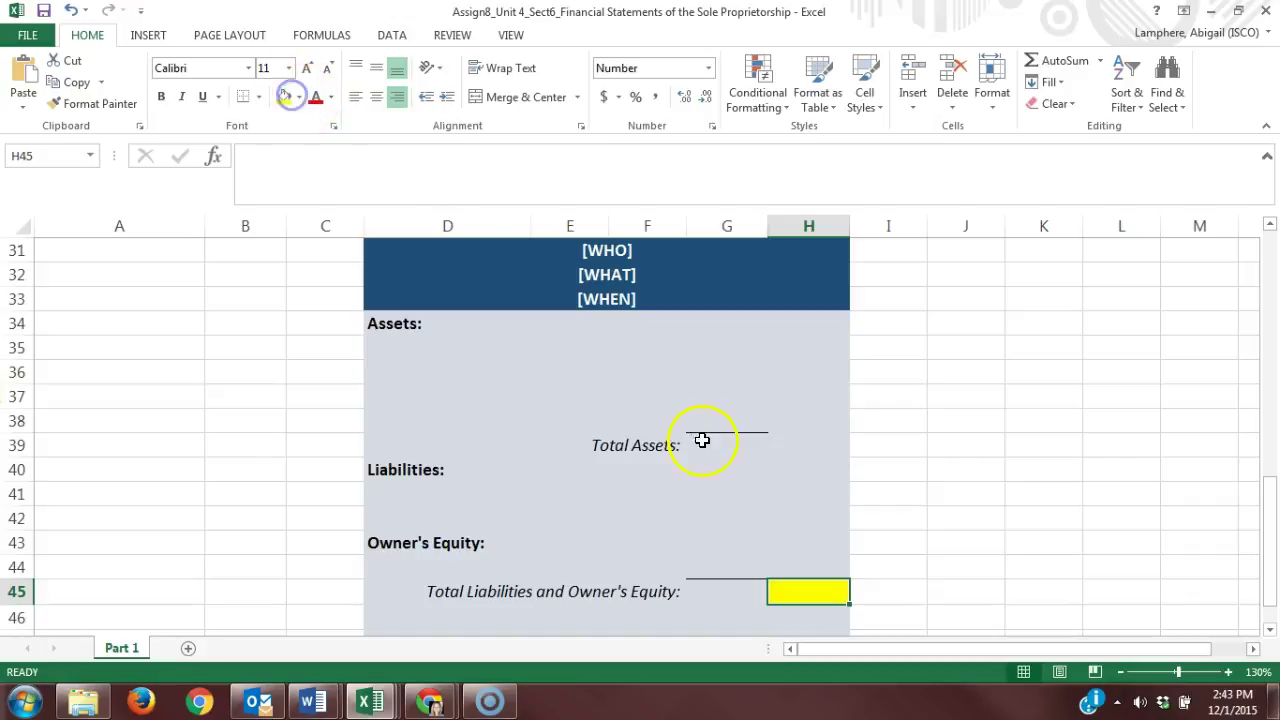
click(783, 443)
click(285, 96)
click(892, 498)
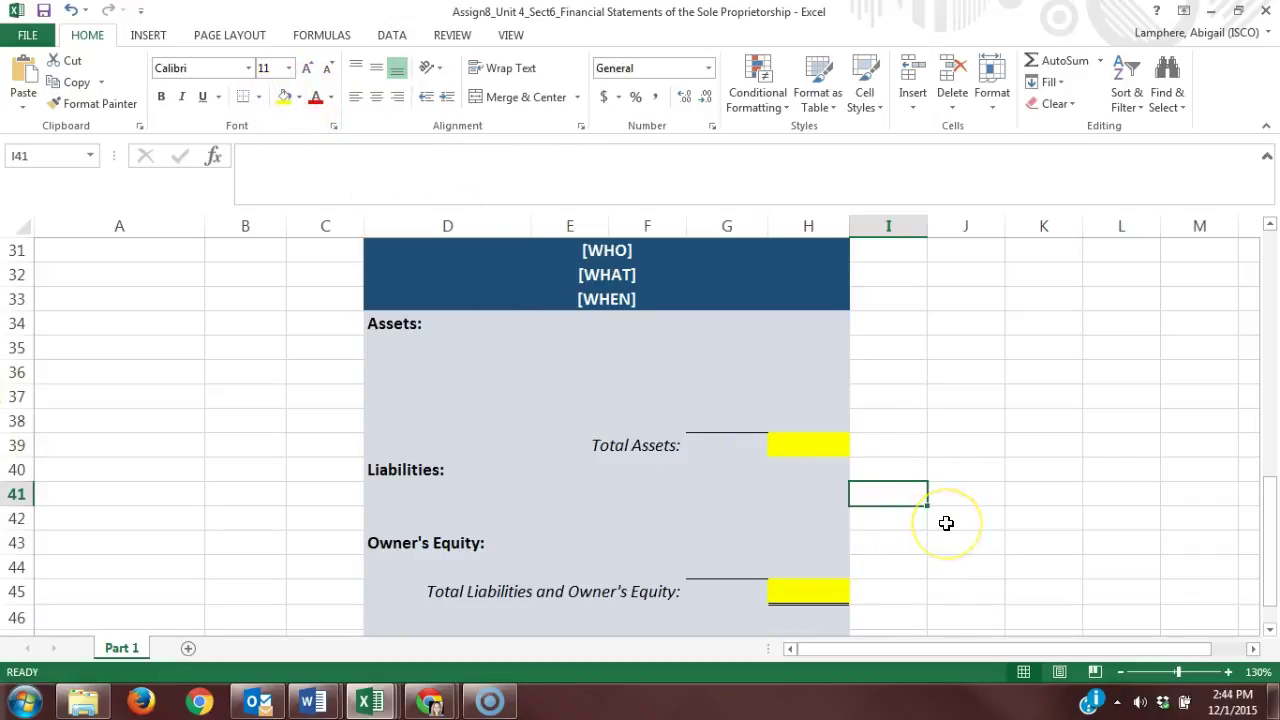
scroll(946, 523, down, 3)
scroll(946, 523, up, 13)
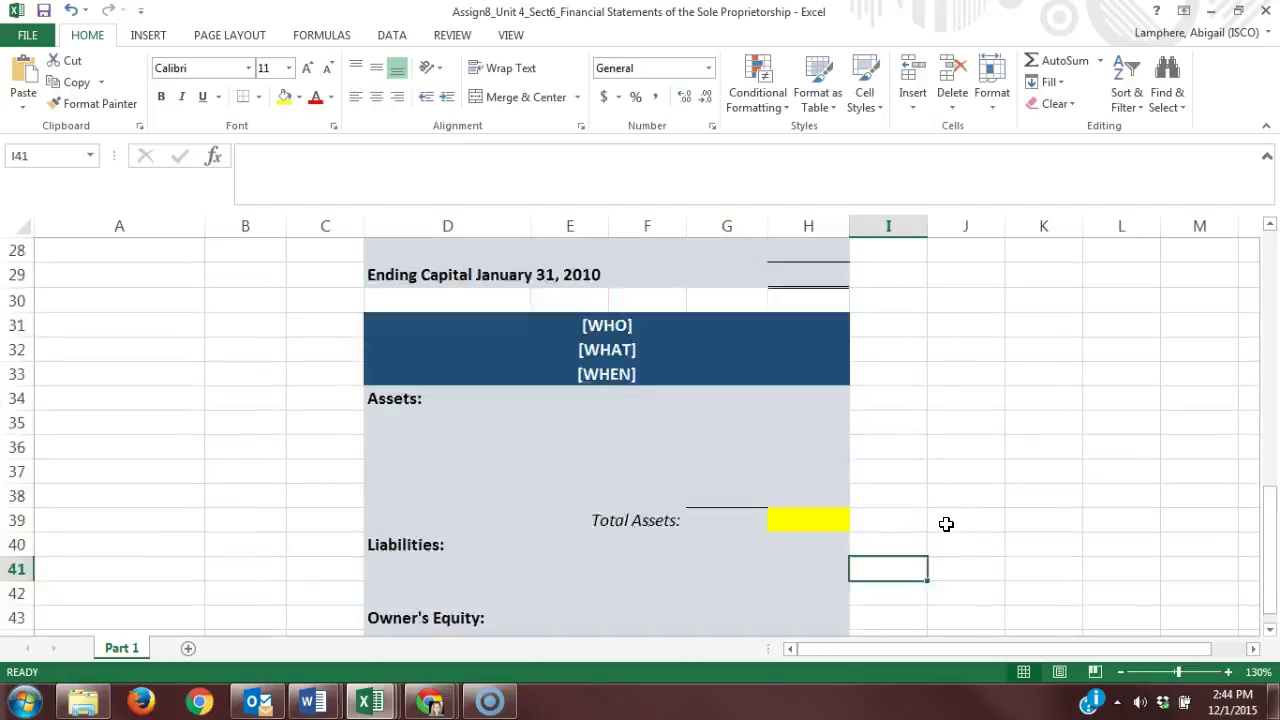